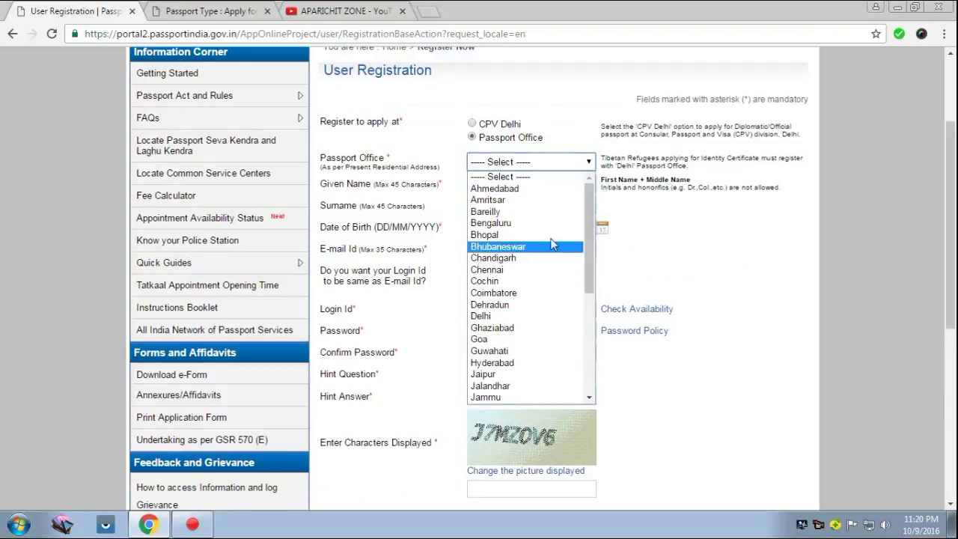
Leave the empty User Registration form unfilled and go back to the Passport Seva home page.
left_click(643, 208)
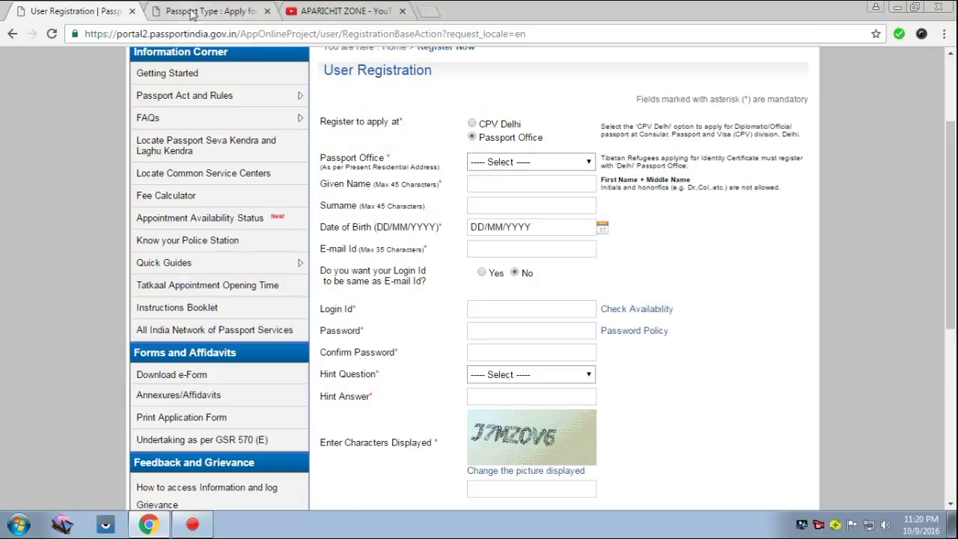
left_click(12, 34)
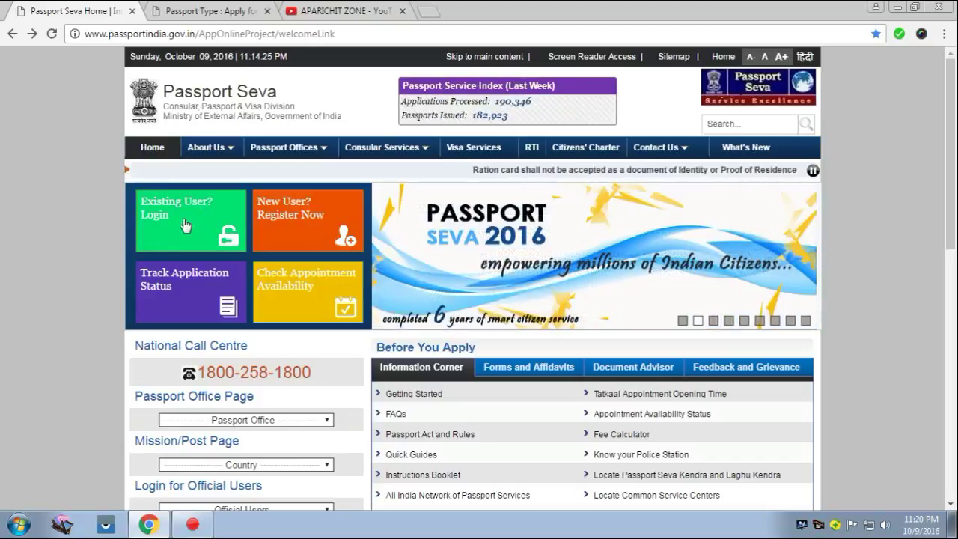
Go to the existing-user login, then switch to the already logged-in 'Passport Type: Apply for' tab.
left_click(185, 226)
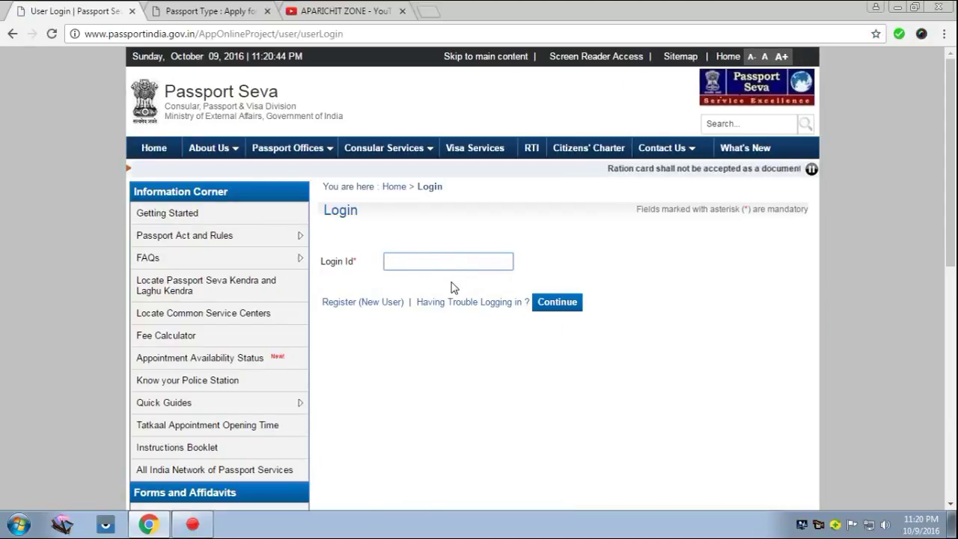
left_click(211, 11)
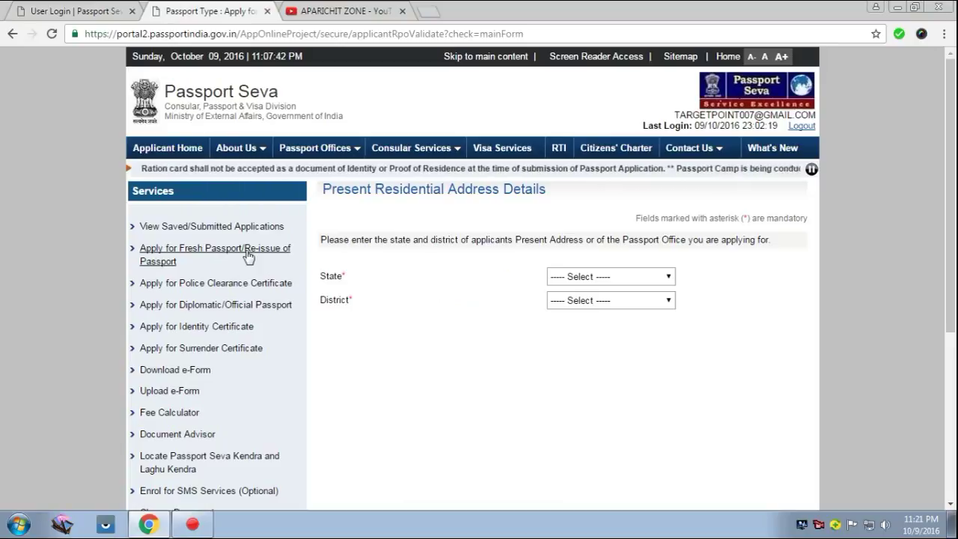
Open 'Apply for Fresh Passport/Re-issue of Passport' from the Services sidebar and review its options.
left_click(251, 256)
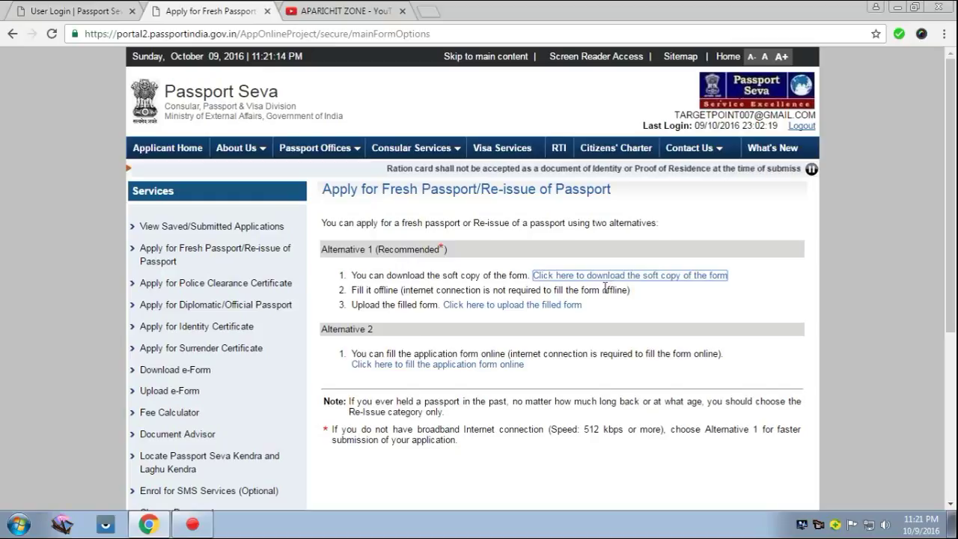
scroll(442, 265, "down", 2)
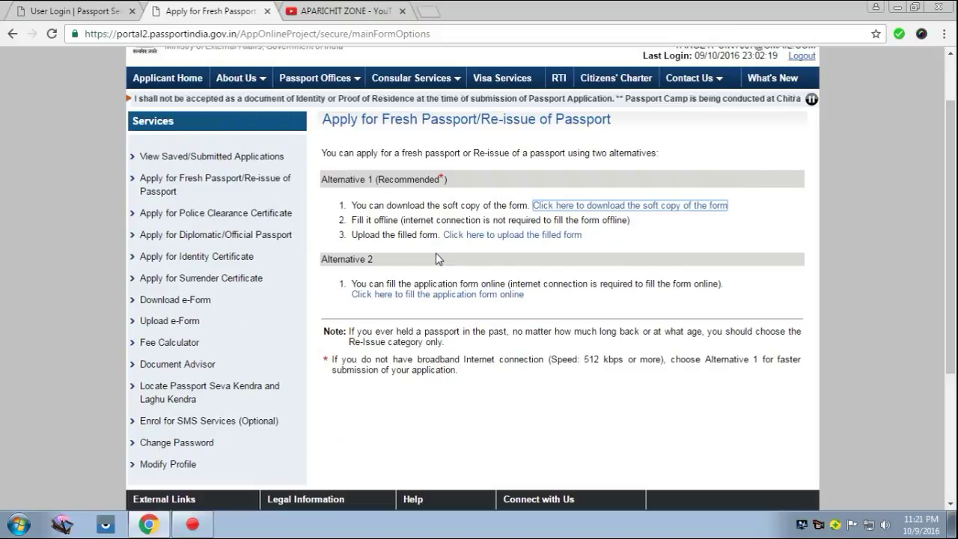
mouse_move(212, 302)
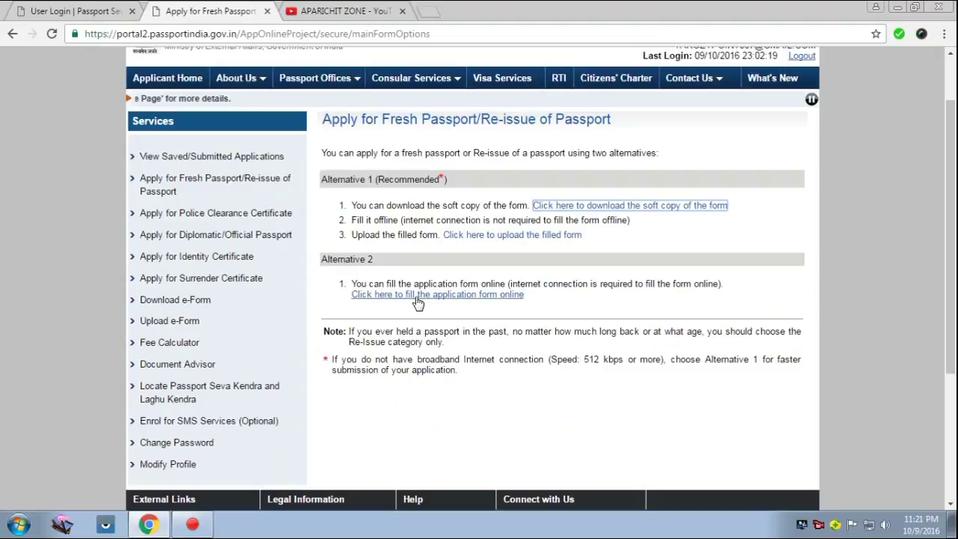
Choose the online application form with state West Bengal and district North 24 Parganas.
left_click(418, 298)
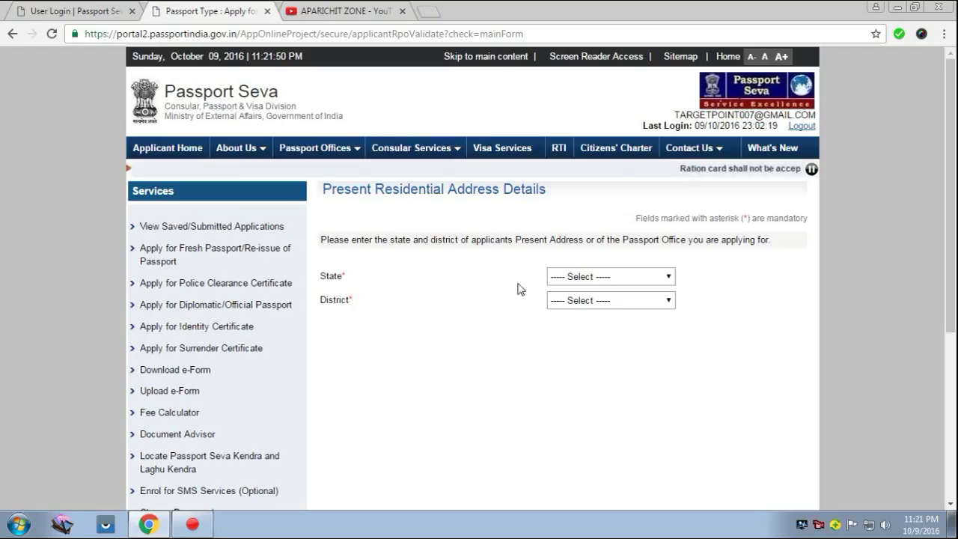
left_click(608, 277)
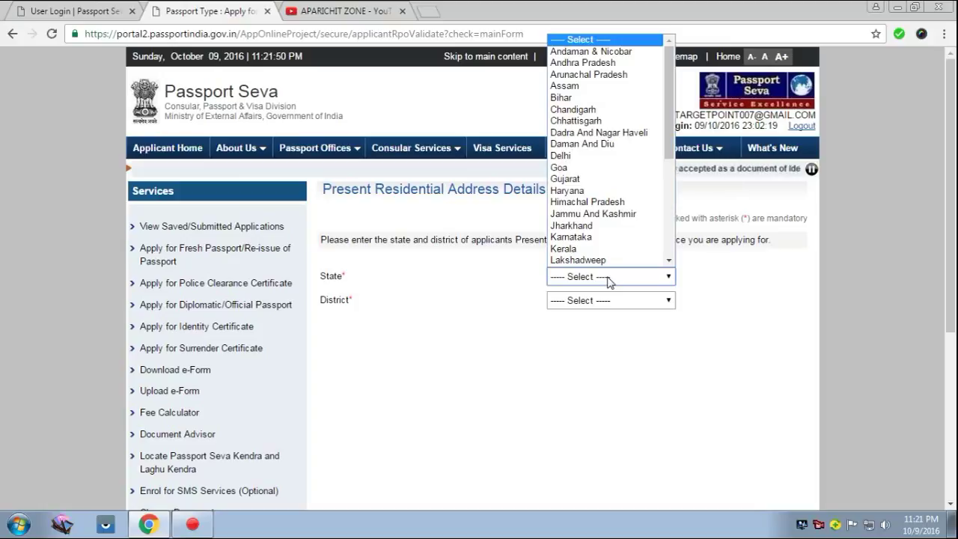
key("w")
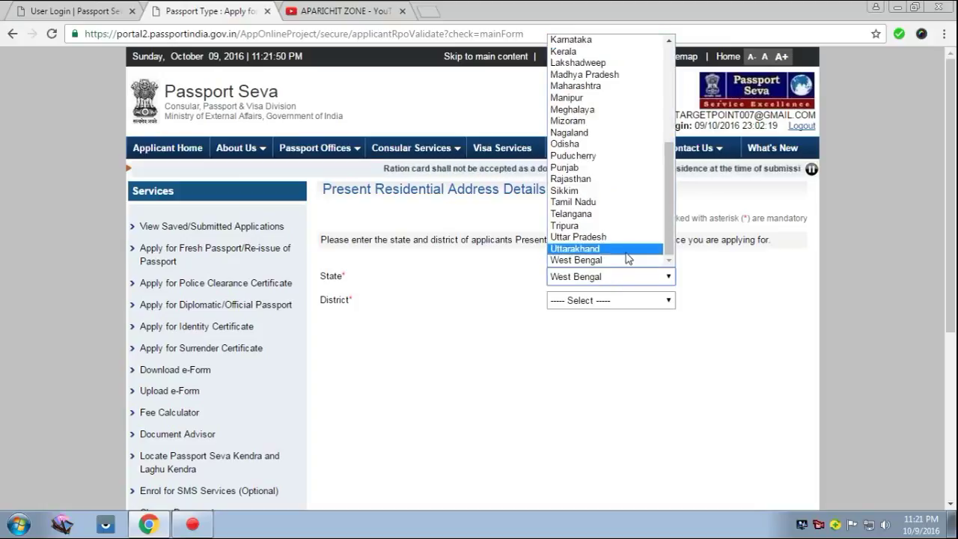
left_click(607, 260)
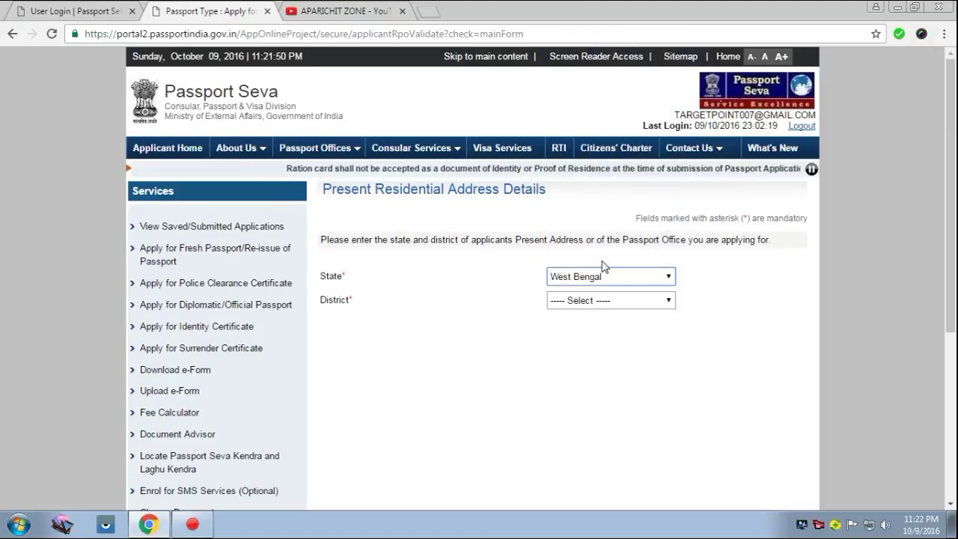
left_click(595, 301)
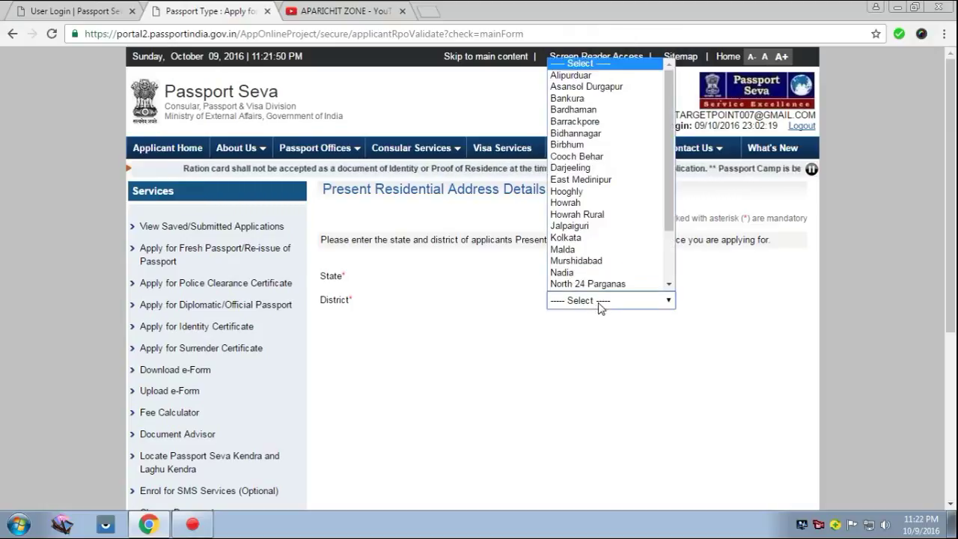
left_click(599, 286)
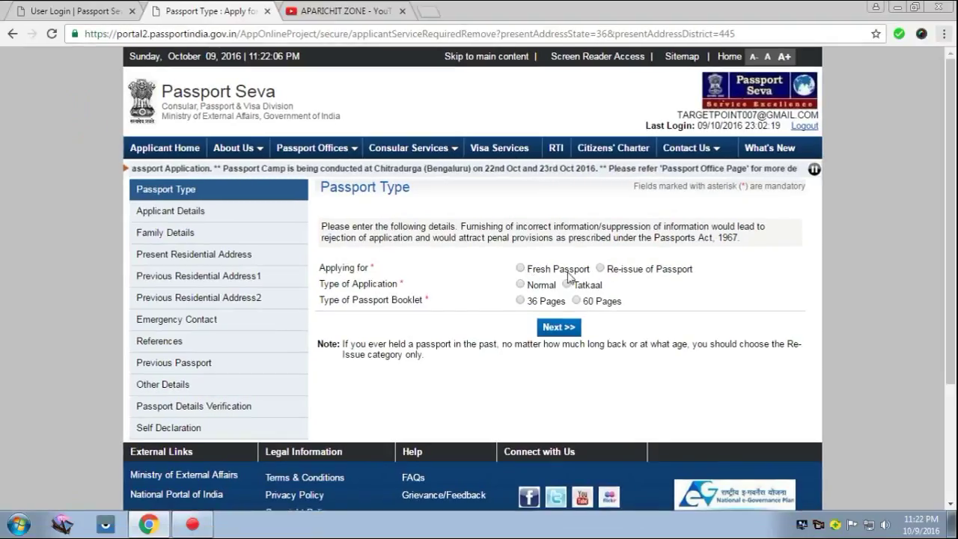
Choose Re-issue with reason 'Validity Expired More Than 3 Years Ago', Normal type, 36 pages, then continue.
left_click(600, 269)
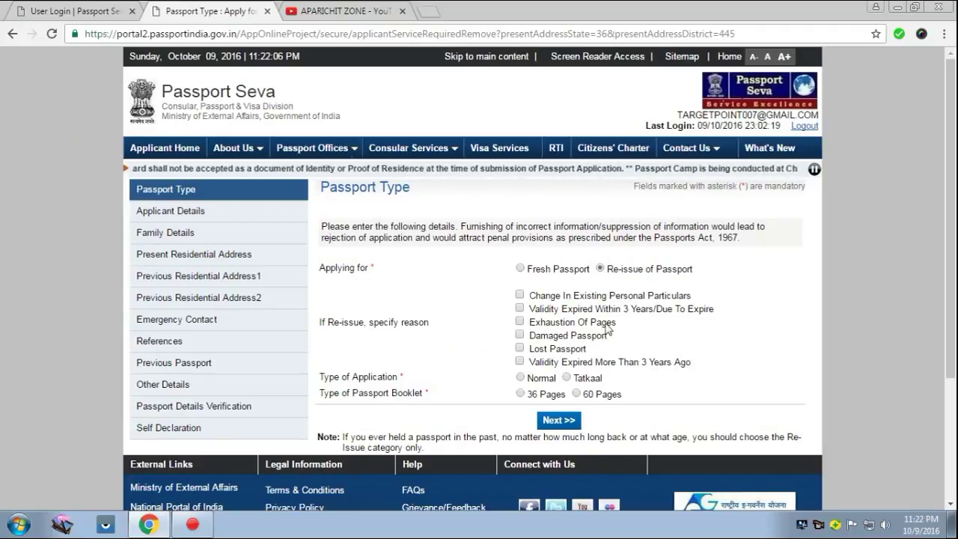
left_click(520, 362)
scroll(613, 380, "down", 1)
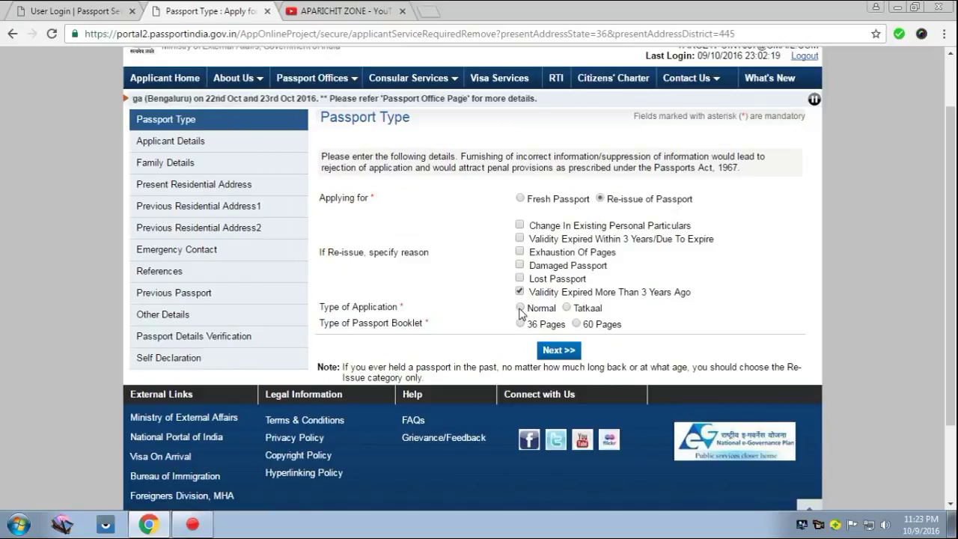
left_click(520, 307)
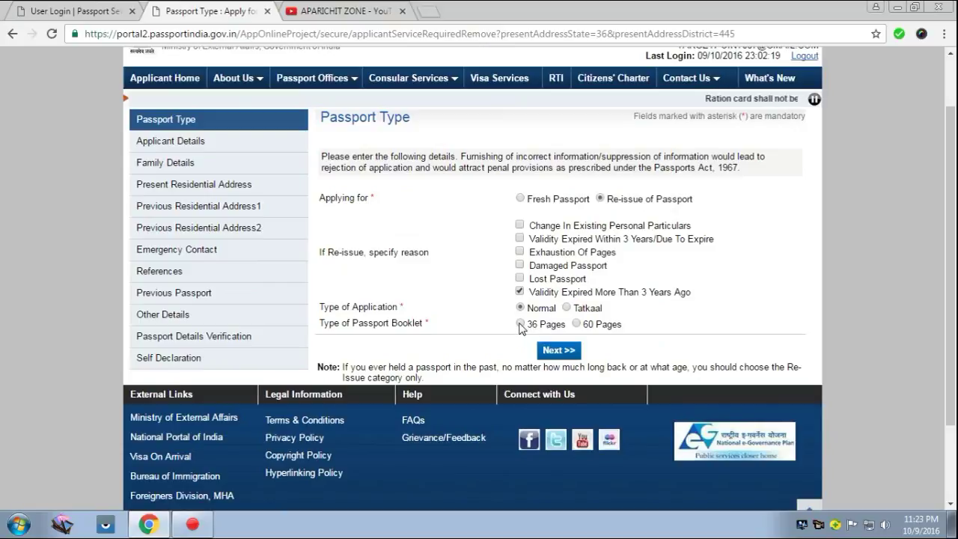
left_click(520, 324)
left_click(552, 351)
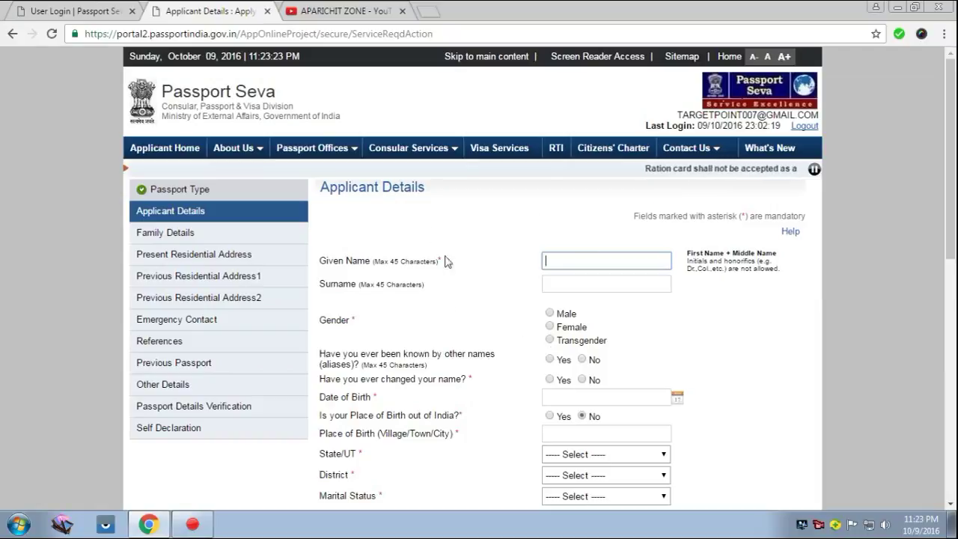
Review the Applicant Details form and return to the Aadhaar Number field.
scroll(452, 290, "down", 1)
scroll(452, 290, "up", 1)
scroll(456, 291, "down", 2)
scroll(461, 289, "down", 3)
scroll(461, 290, "down", 4)
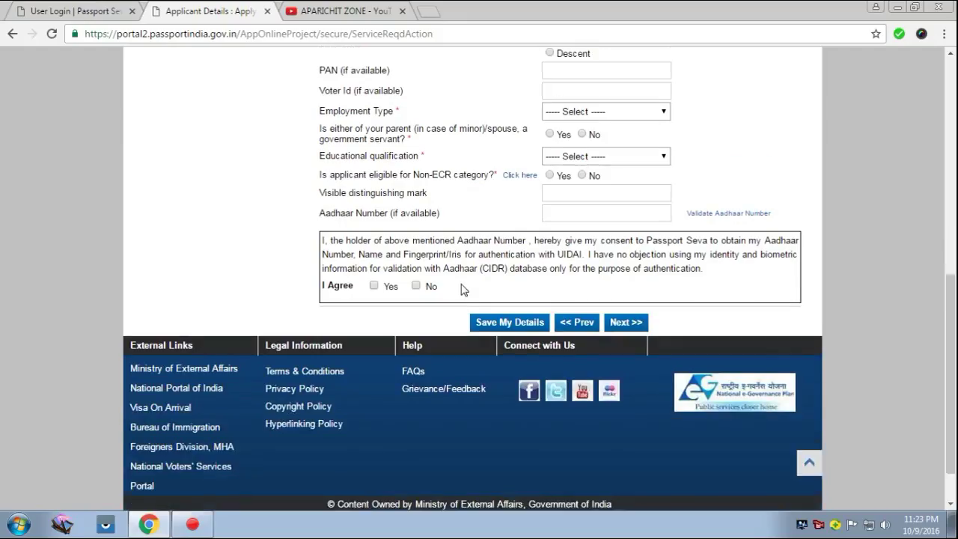
scroll(461, 290, "up", 3)
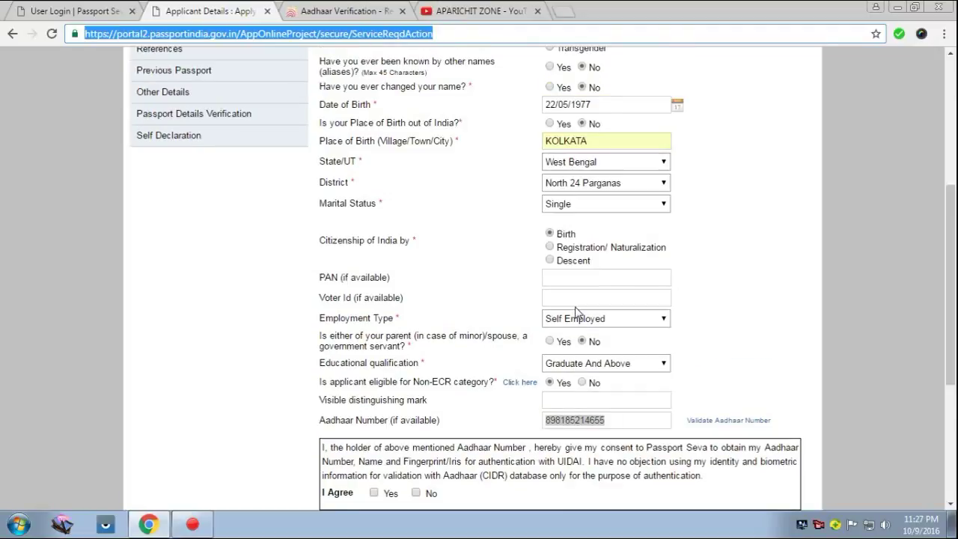
scroll(575, 313, "up", 5)
scroll(605, 325, "down", 5)
scroll(659, 324, "up", 8)
scroll(824, 380, "down", 3)
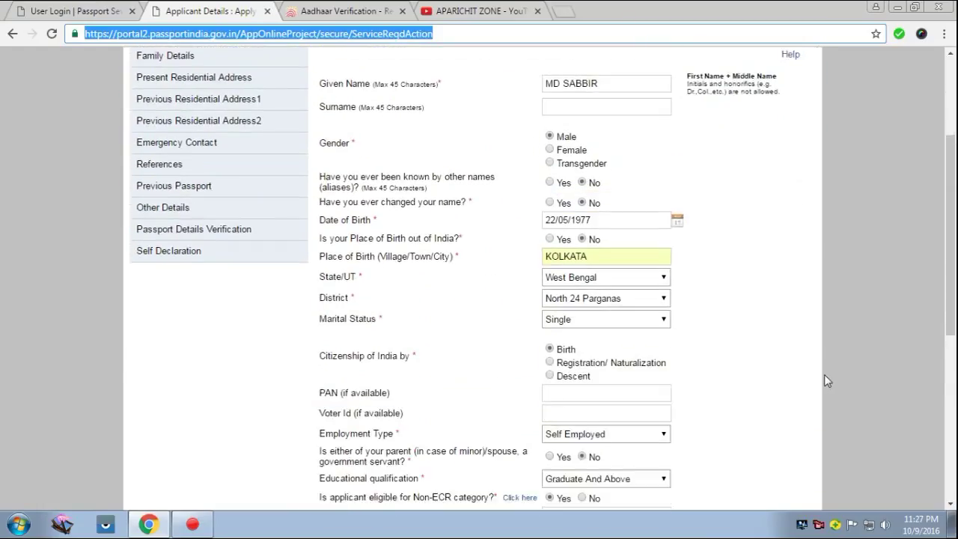
scroll(824, 380, "up", 10)
scroll(824, 381, "down", 10)
left_click_drag(950, 410, 950, 456)
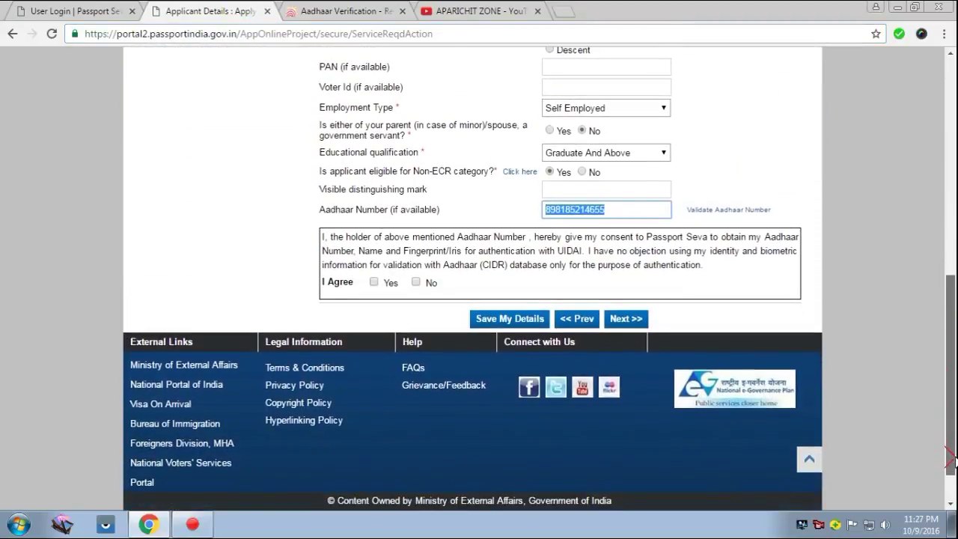
left_click(618, 210)
left_click_drag(949, 357, 949, 334)
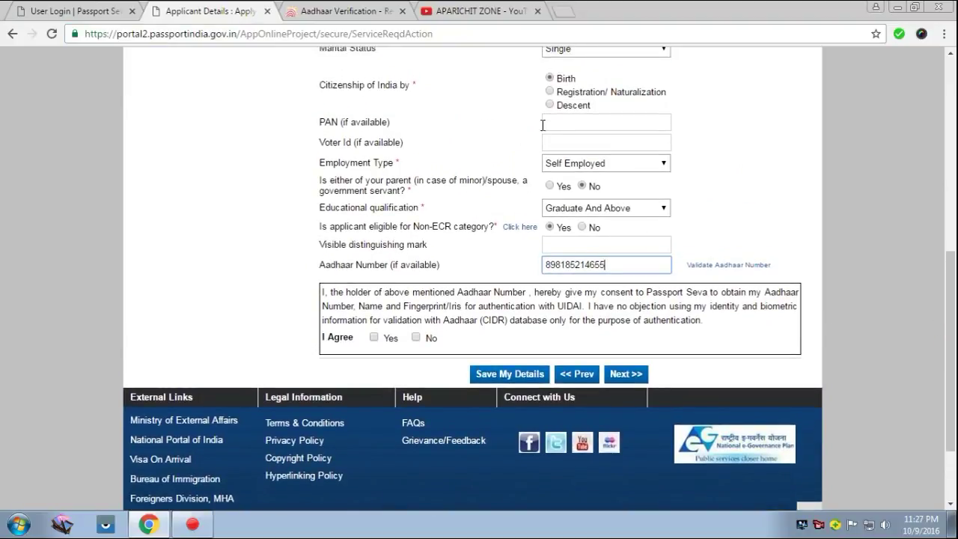
Go through the PAN and Voter Id fields and open the Non-ECR eligibility help.
left_click(556, 122)
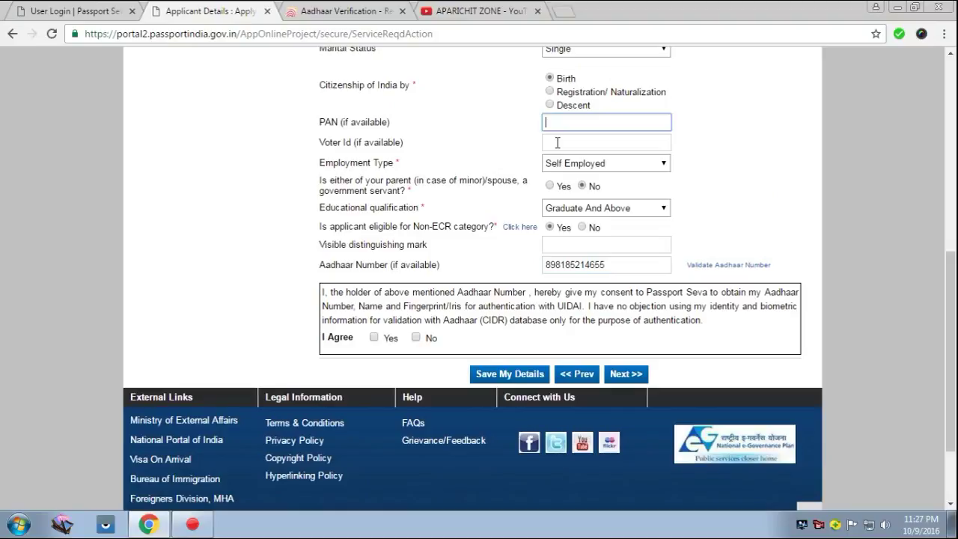
left_click(557, 143)
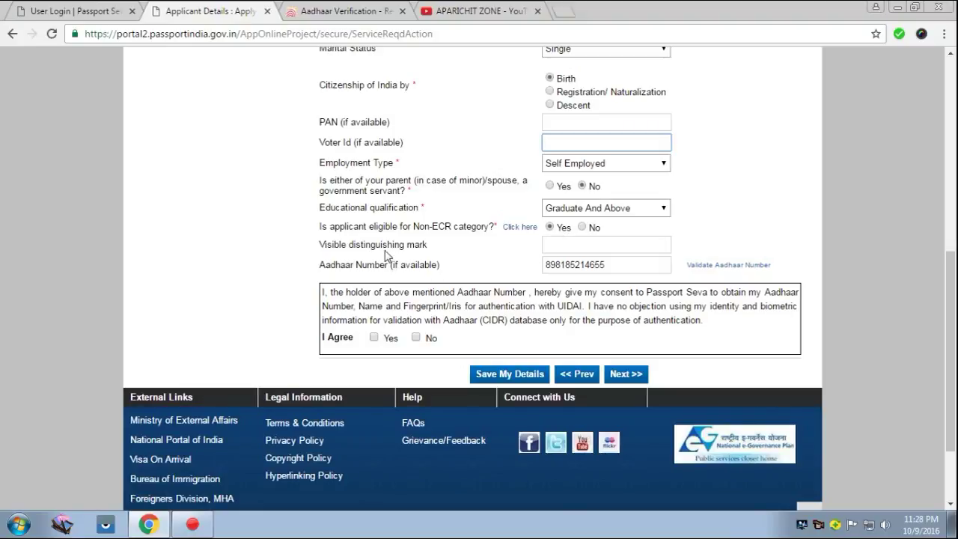
left_click(522, 228)
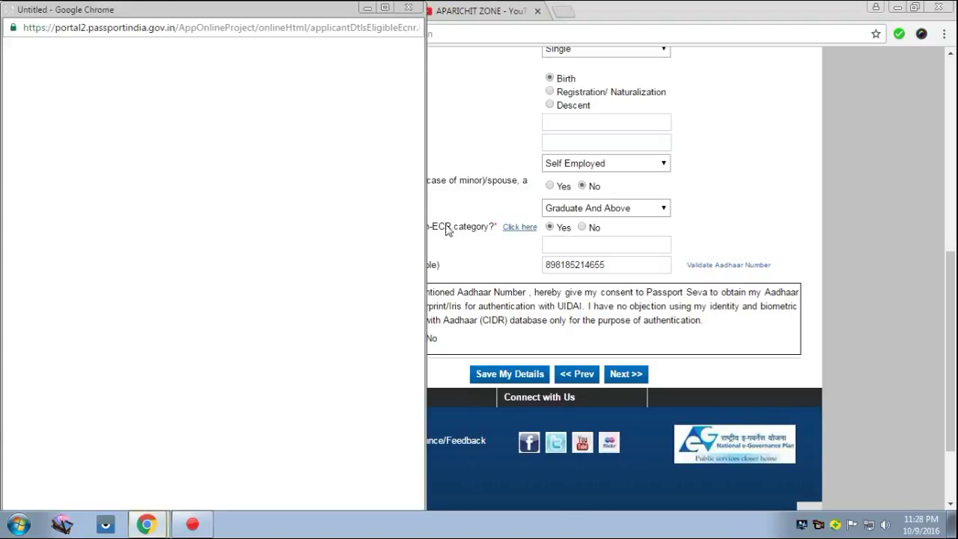
Close the Non-ECR eligibility help window.
left_click(408, 7)
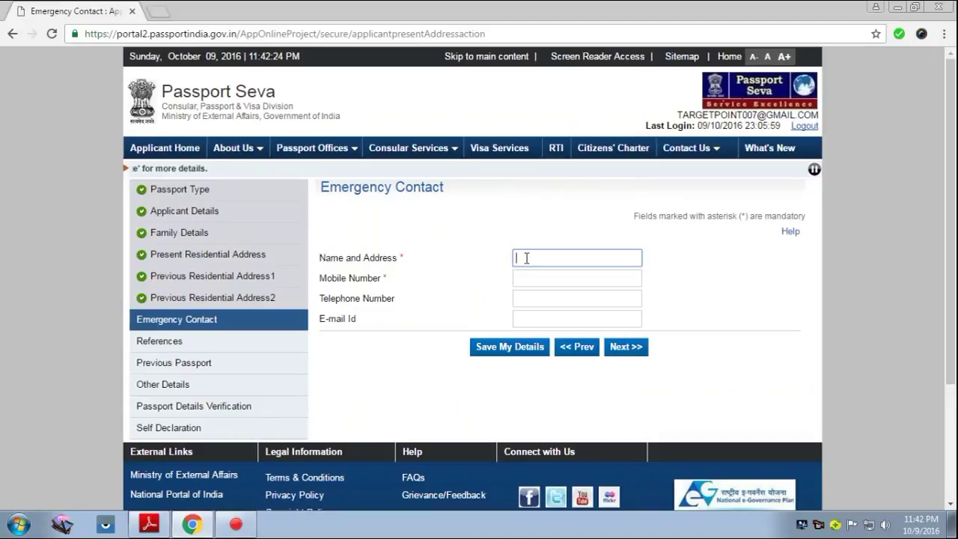
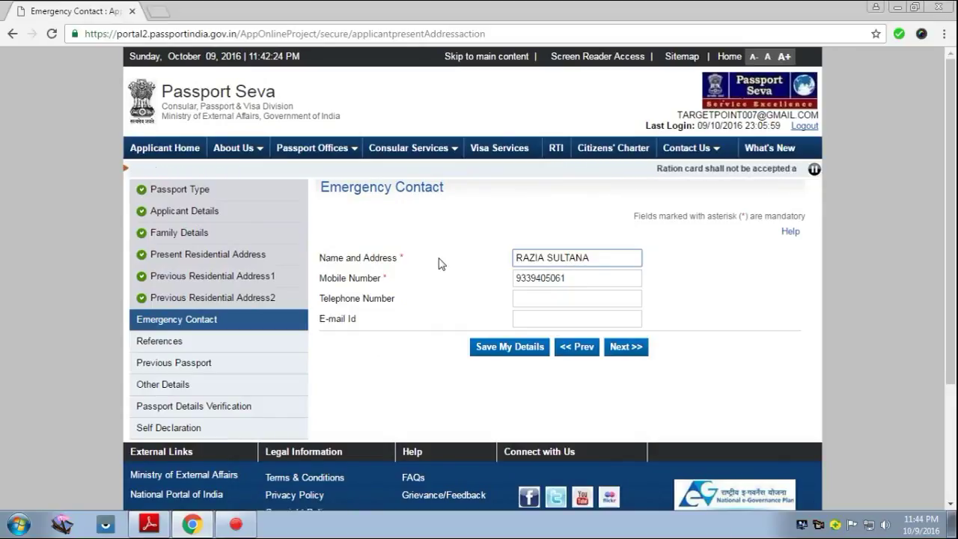
Enter the emergency contact's name and mobile number, correcting the mistyped trailing digits.
key("Tab")
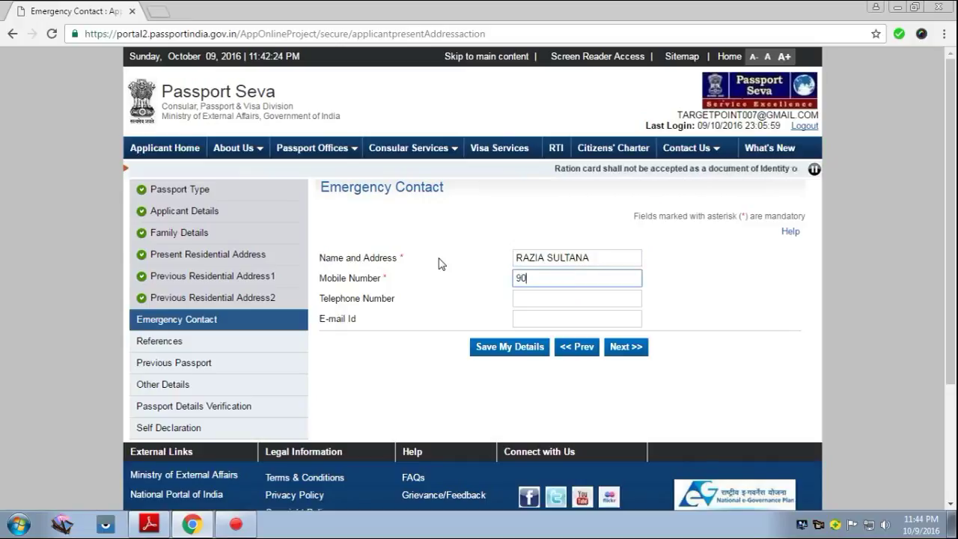
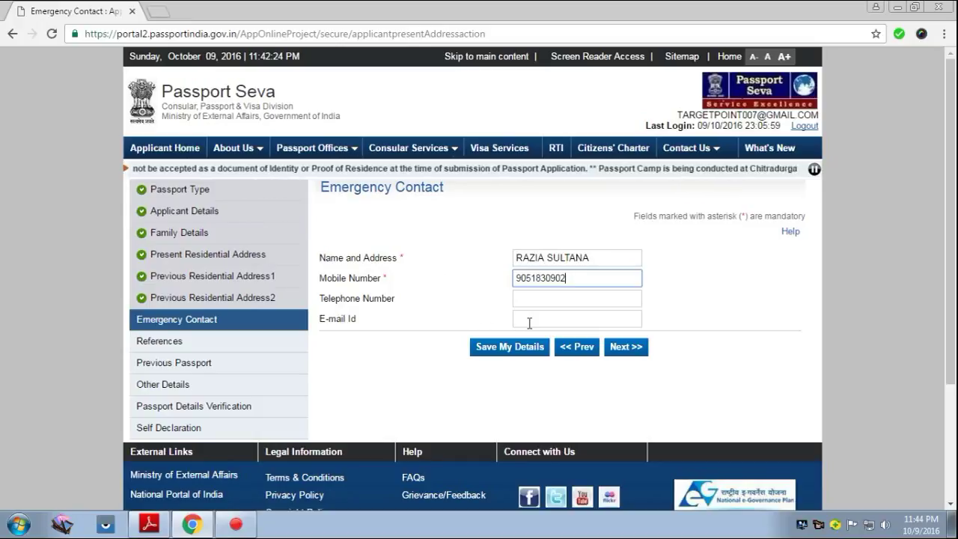
Save the emergency contact and enter the first reference's mobile number.
left_click(629, 349)
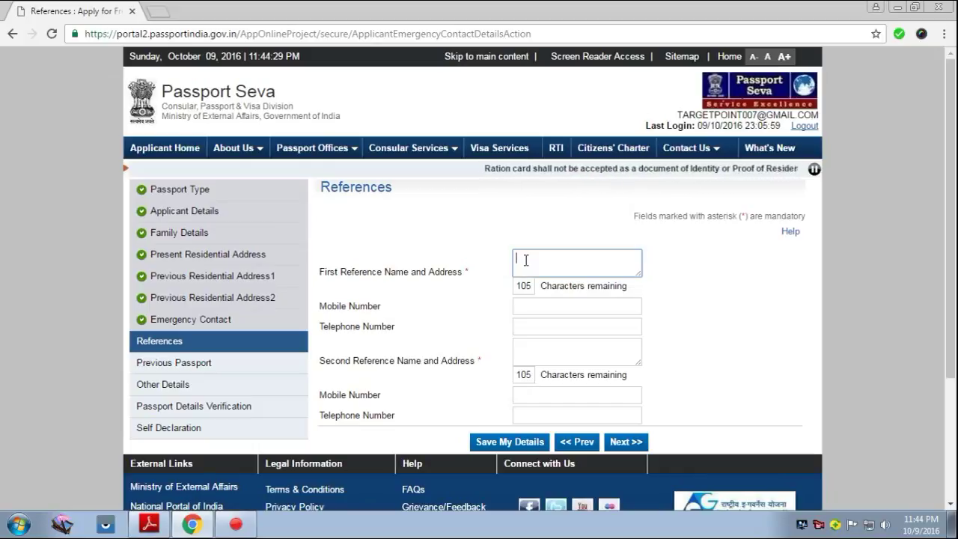
left_click(531, 306)
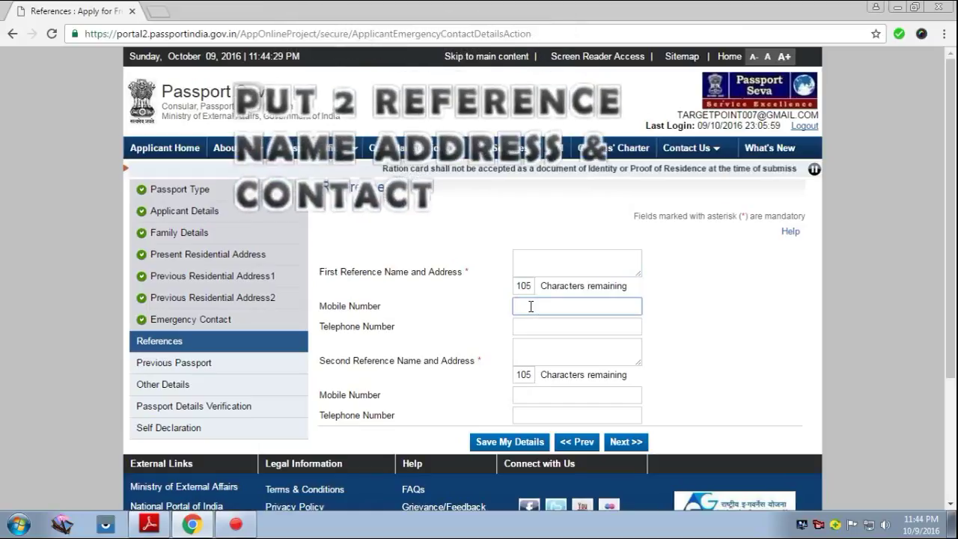
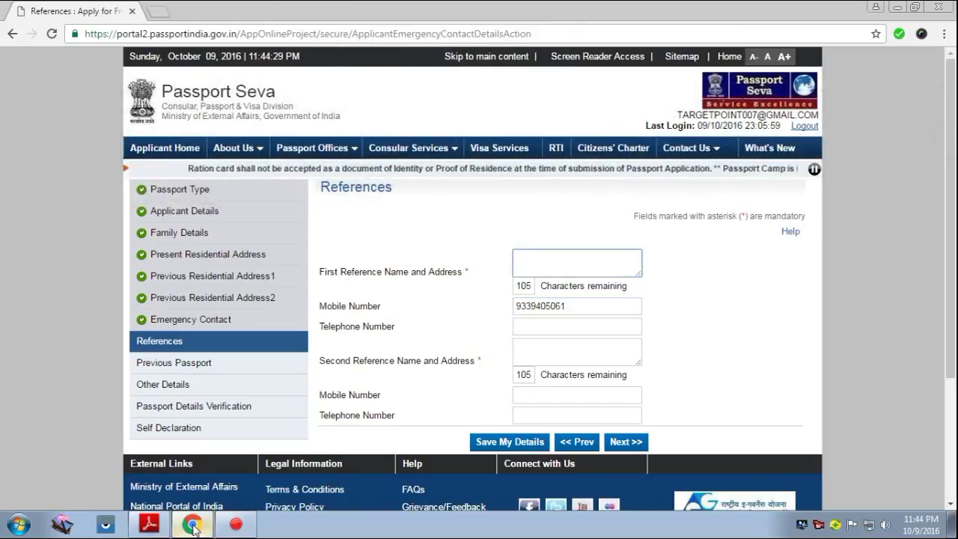
Copy the present residential address from Appointment Reciept.pdf in Adobe Reader, then return to Chrome.
left_click(149, 524)
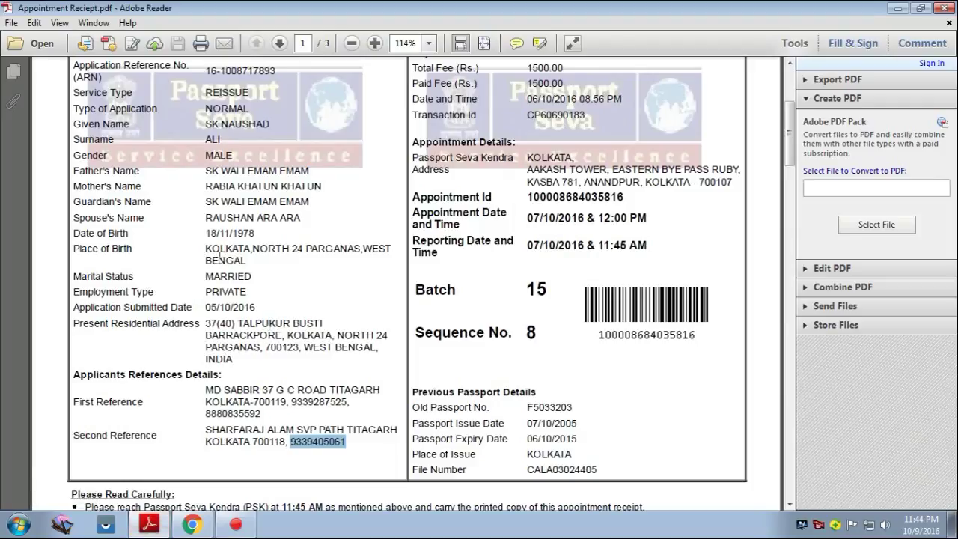
left_click_drag(205, 323, 341, 345)
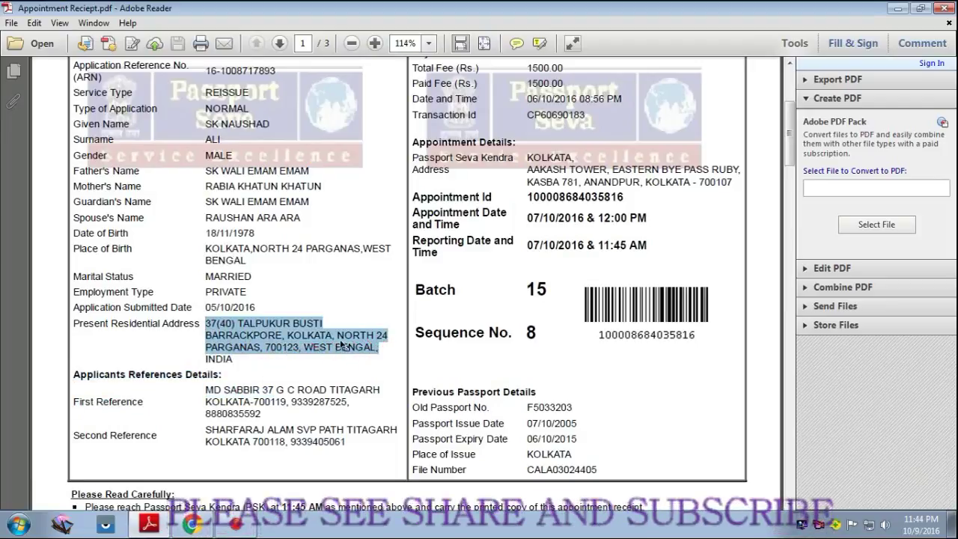
right_click(316, 335)
left_click(333, 343)
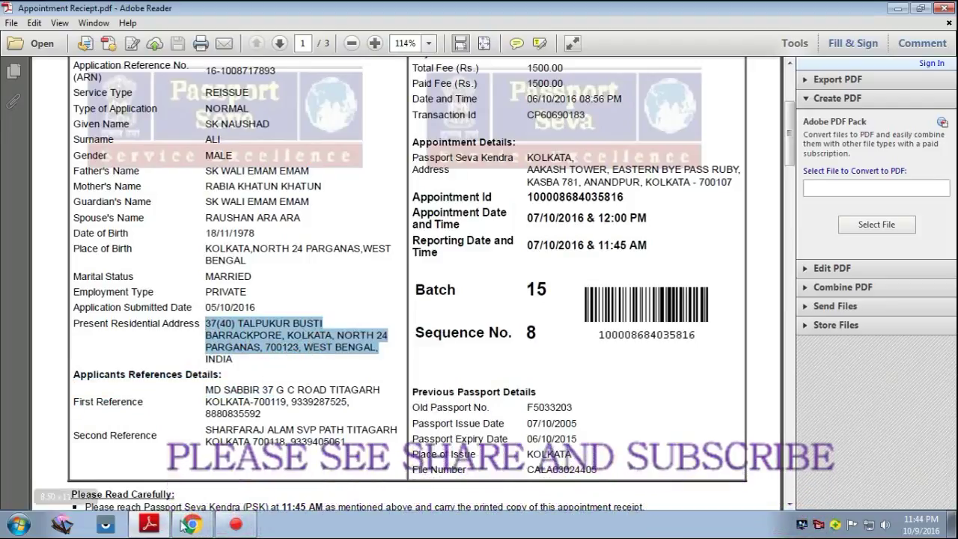
left_click(187, 524)
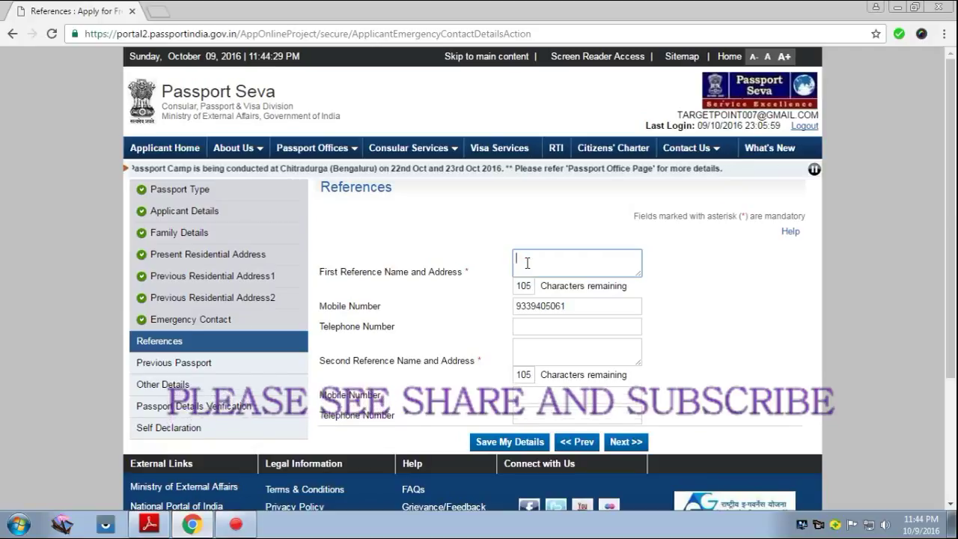
Paste the copied address as the first reference and type the second reference's name and address.
key("ctrl+v")
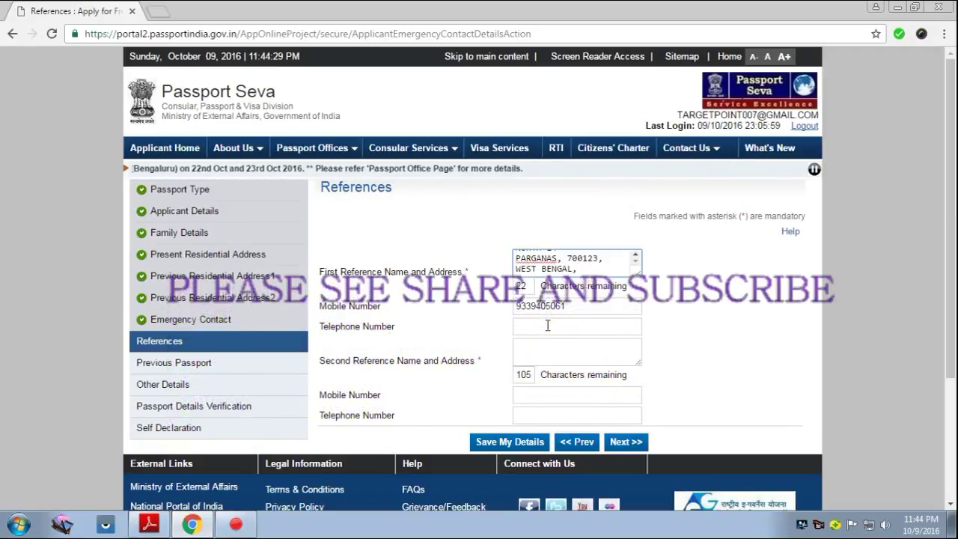
left_click(547, 325)
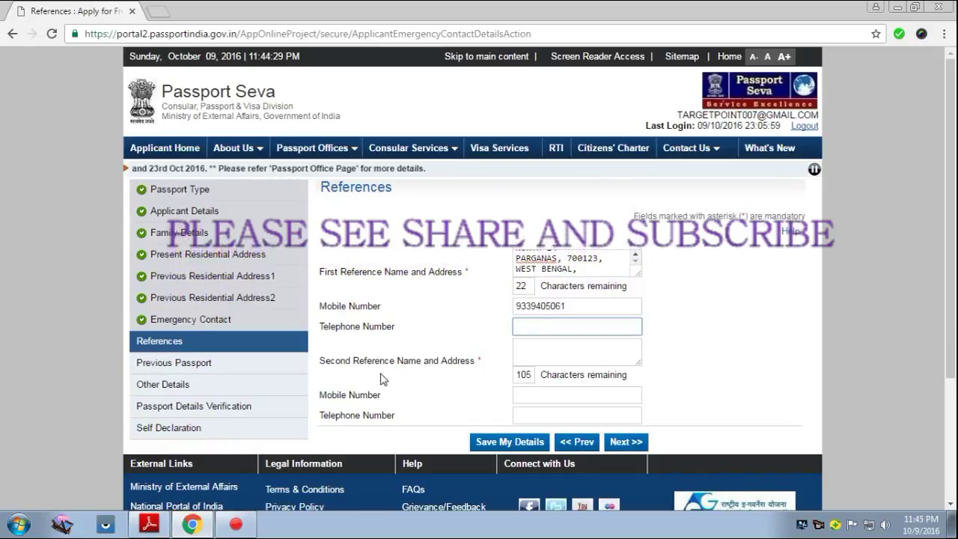
left_click(574, 349)
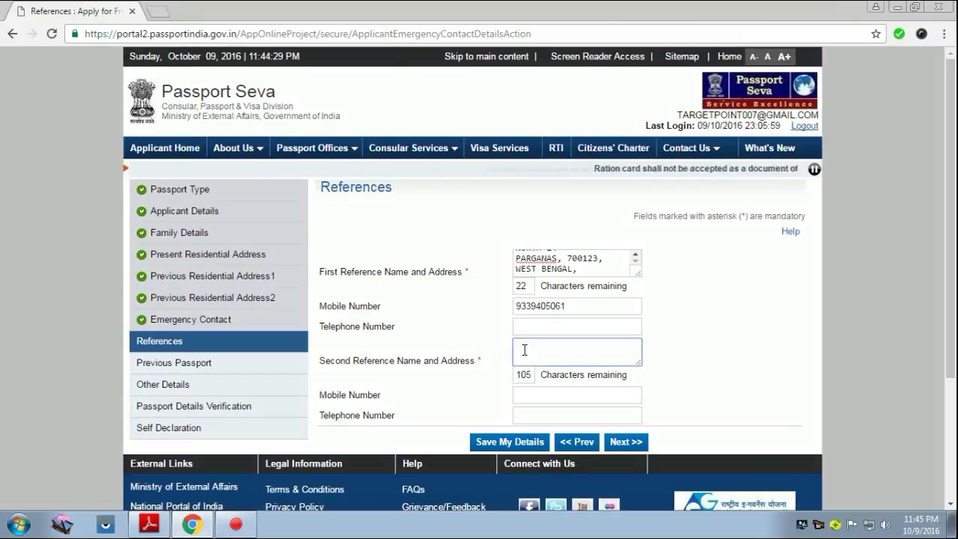
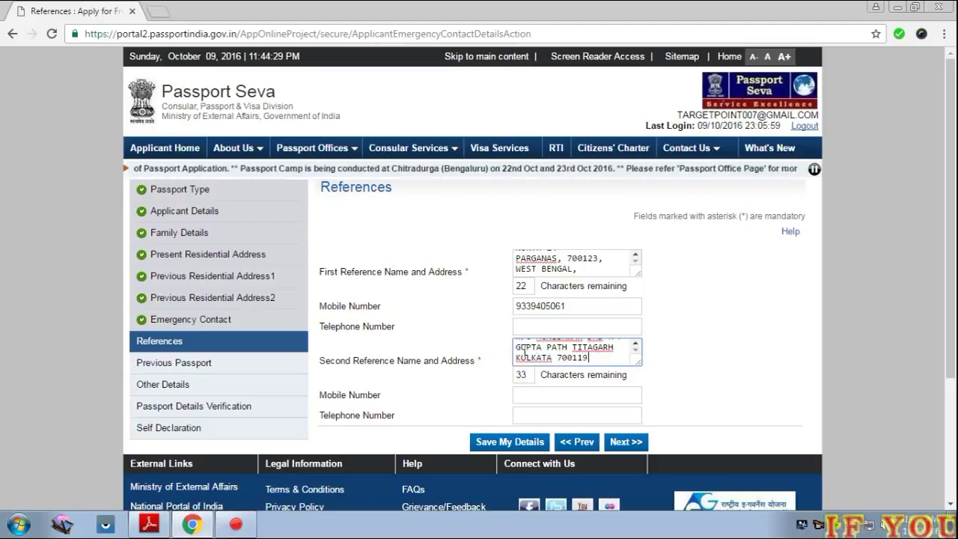
Enter the second reference's mobile number and try saving the references.
scroll(521, 352, "down", 1)
left_click(528, 325)
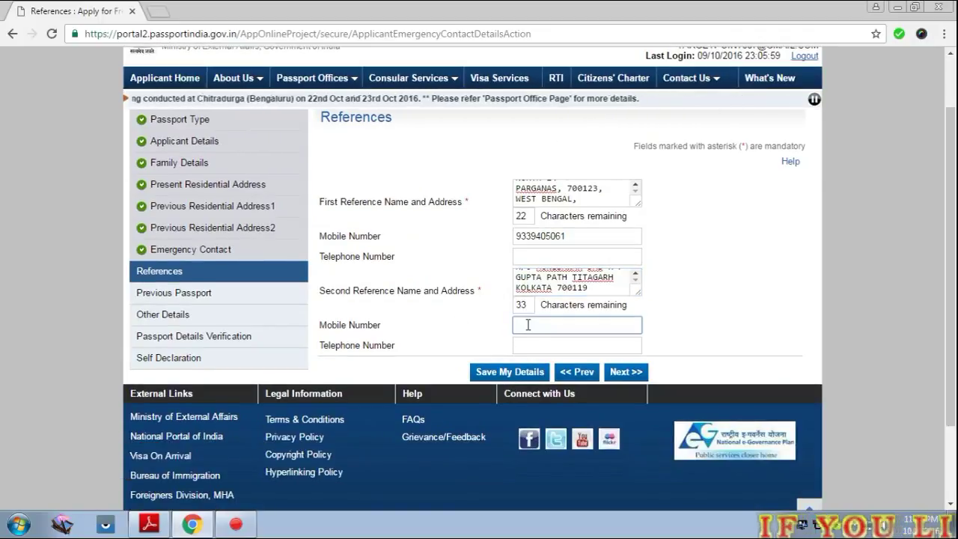
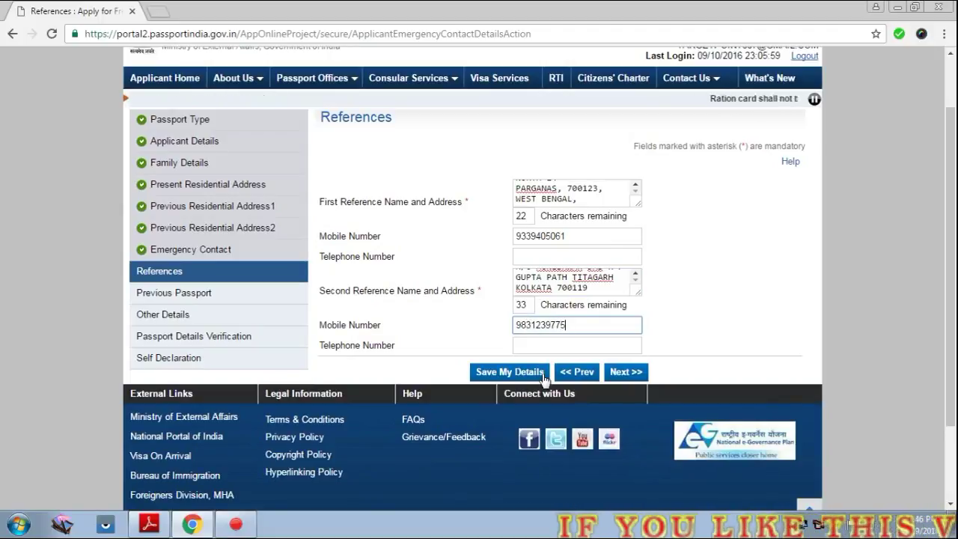
left_click(626, 372)
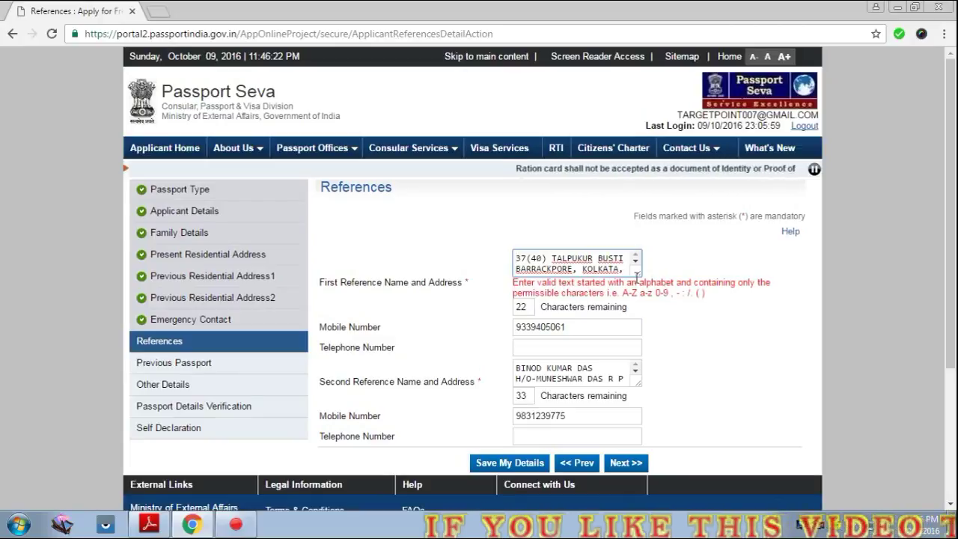
Add a name line above the first reference's address and save the references.
scroll(636, 269, "down", 1)
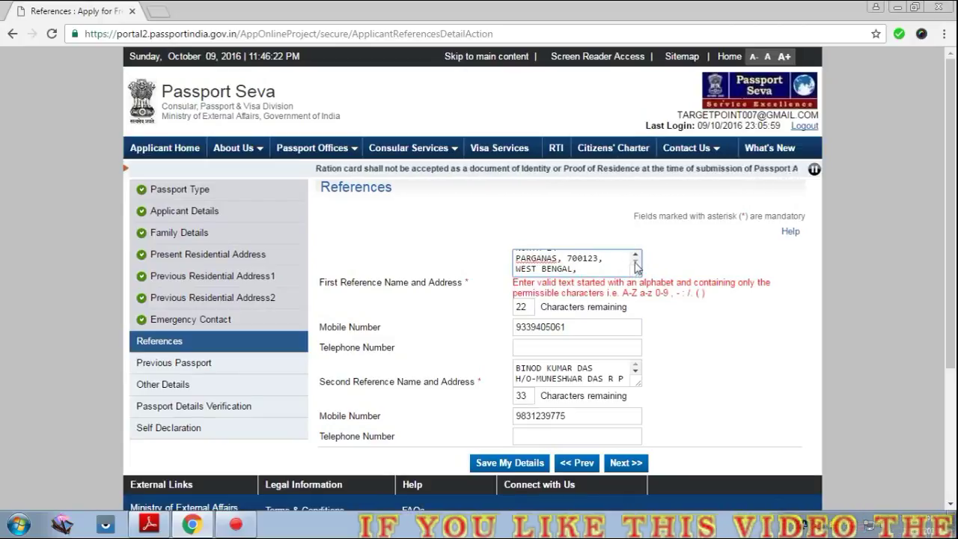
scroll(636, 267, "up", 2)
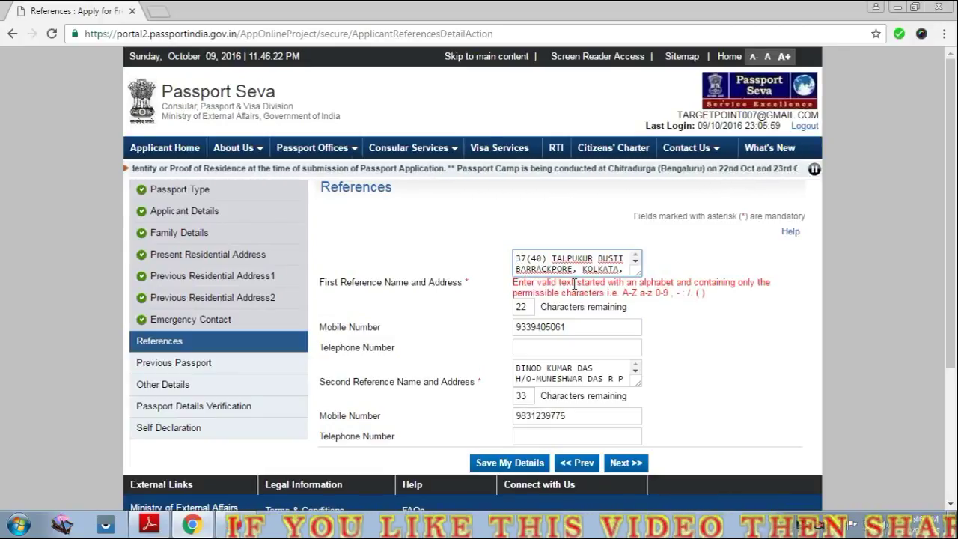
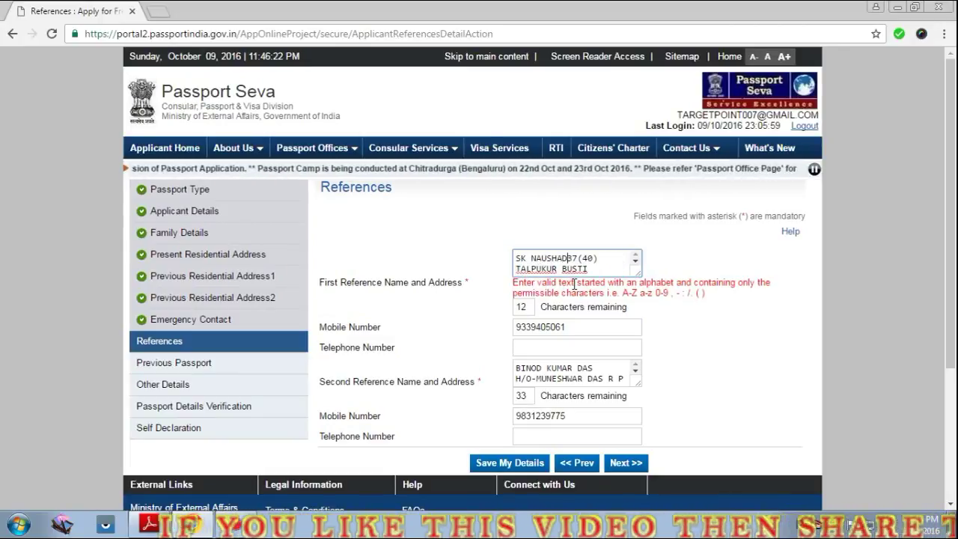
key("Return")
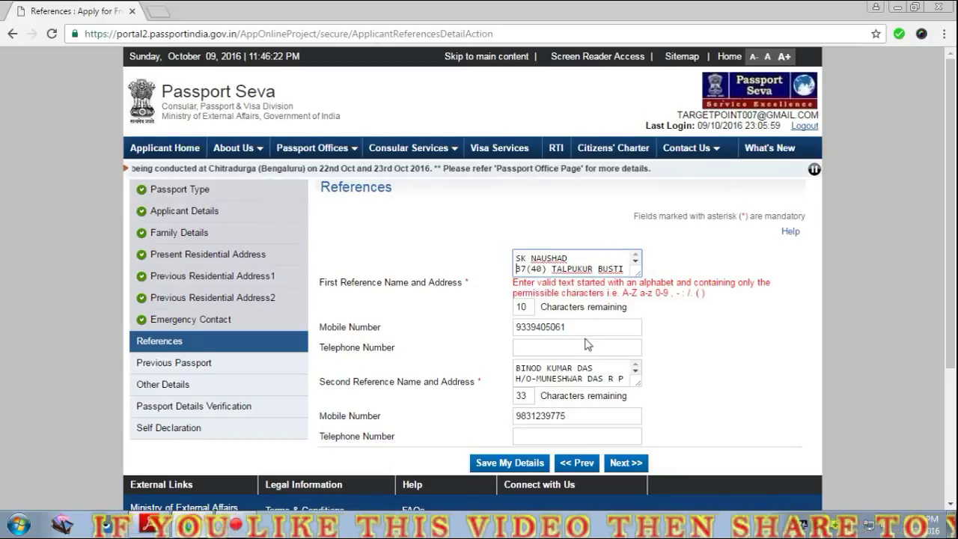
left_click(626, 463)
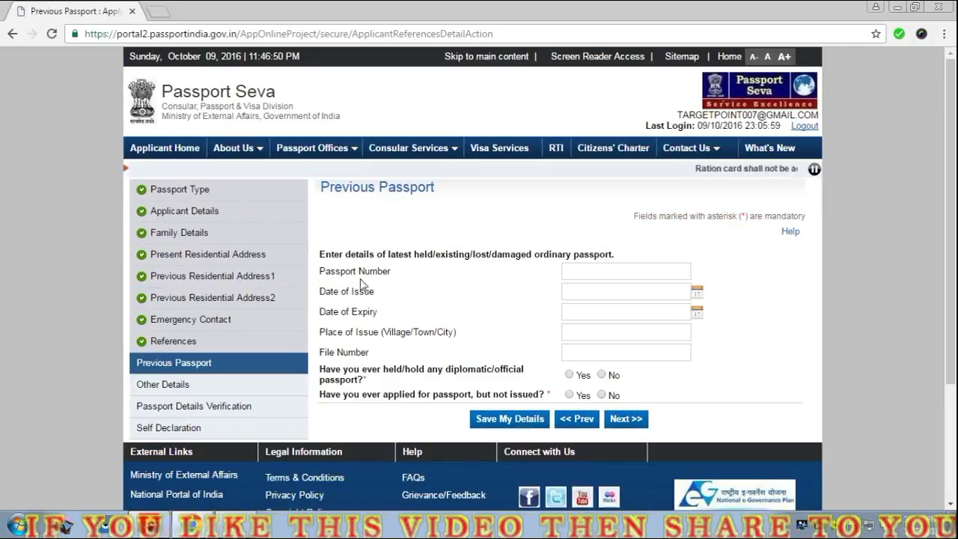
Enter the old passport number and set its date of issue to 05/05/2000.
left_click(586, 270)
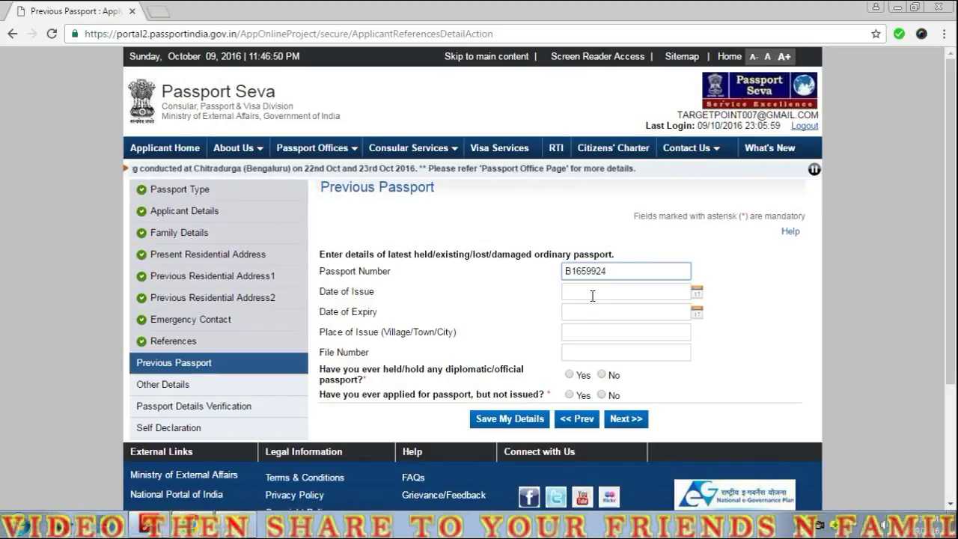
left_click(595, 291)
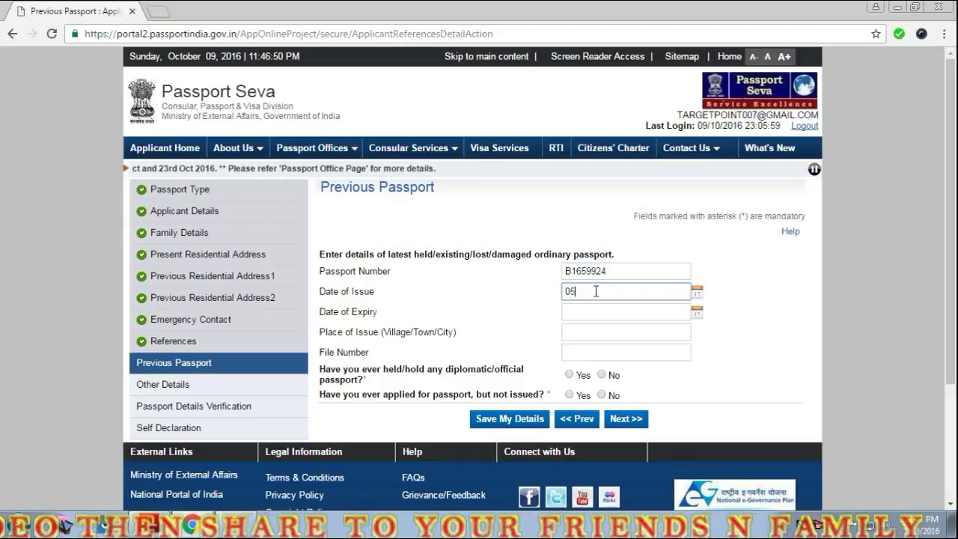
left_click(696, 291)
left_click(594, 311)
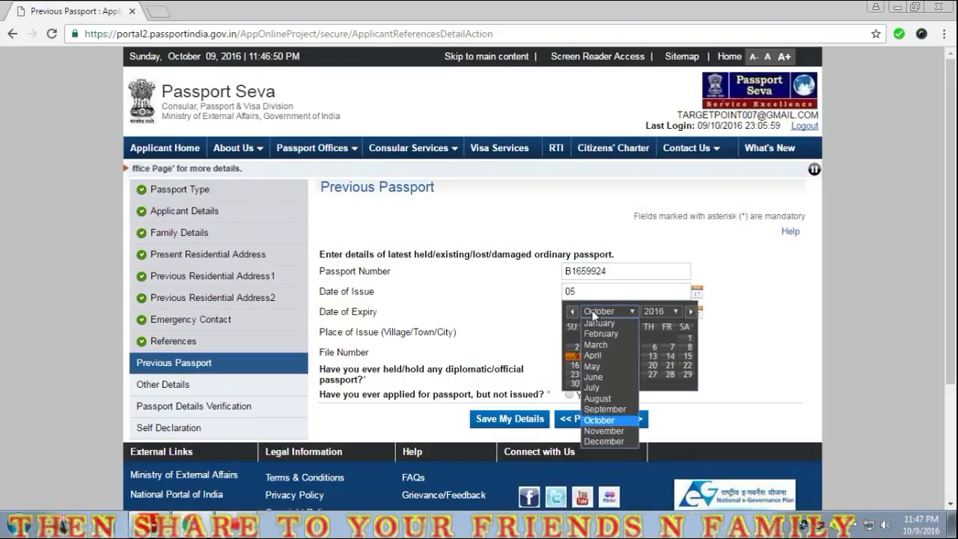
left_click(594, 366)
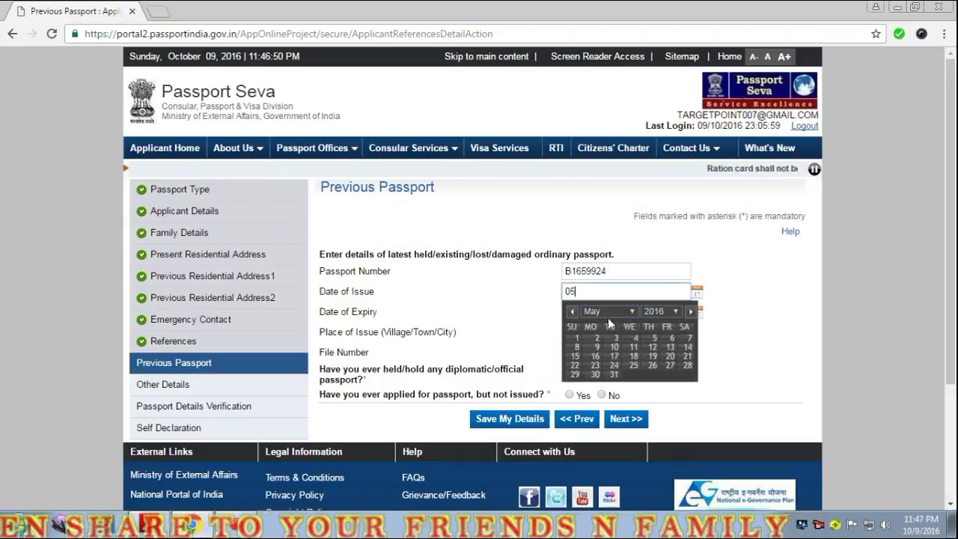
left_click(673, 311)
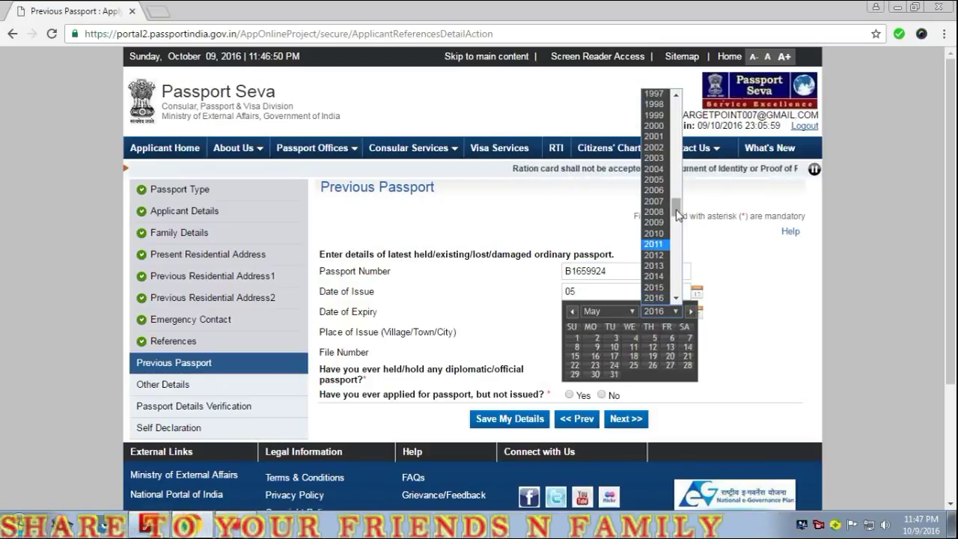
left_click(653, 125)
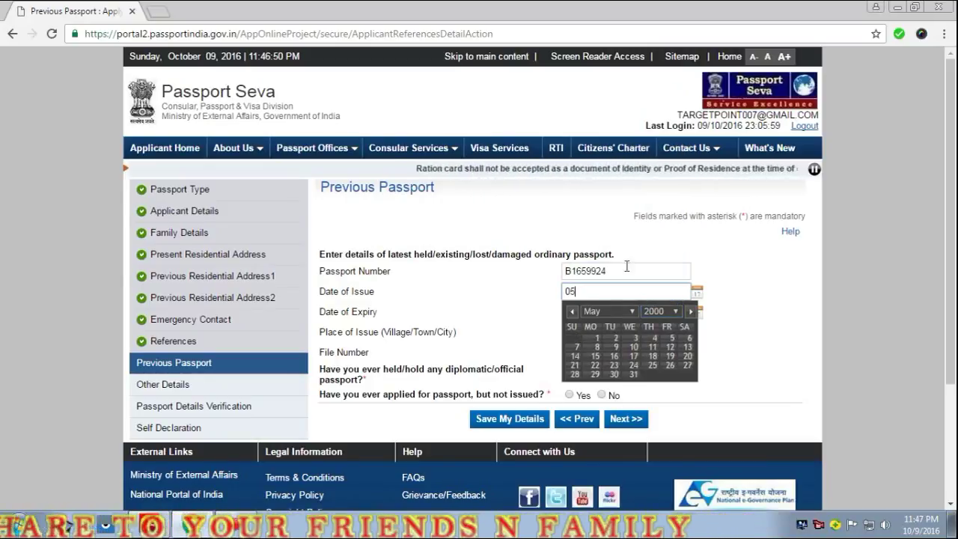
left_click(671, 337)
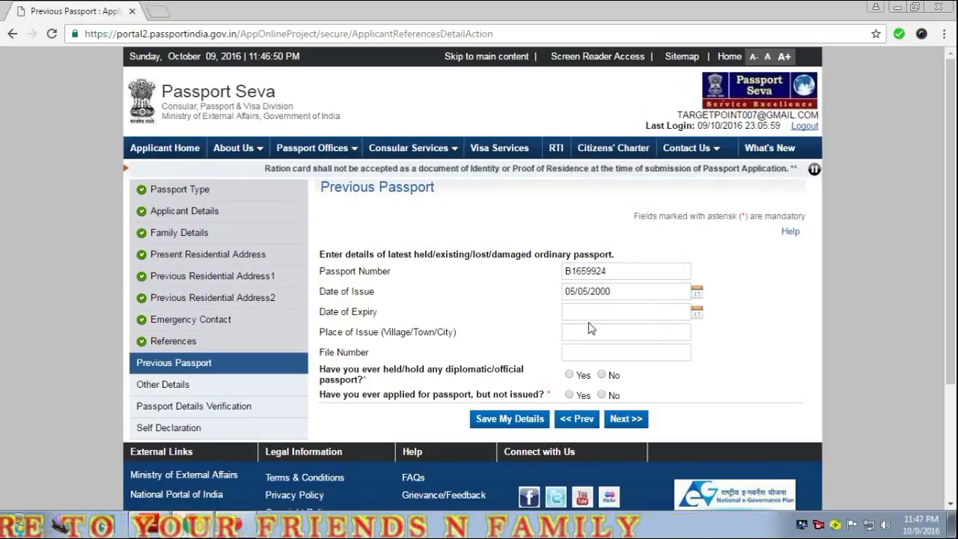
Set the old passport's date of expiry to 04/05/2010 using the calendar.
left_click(696, 312)
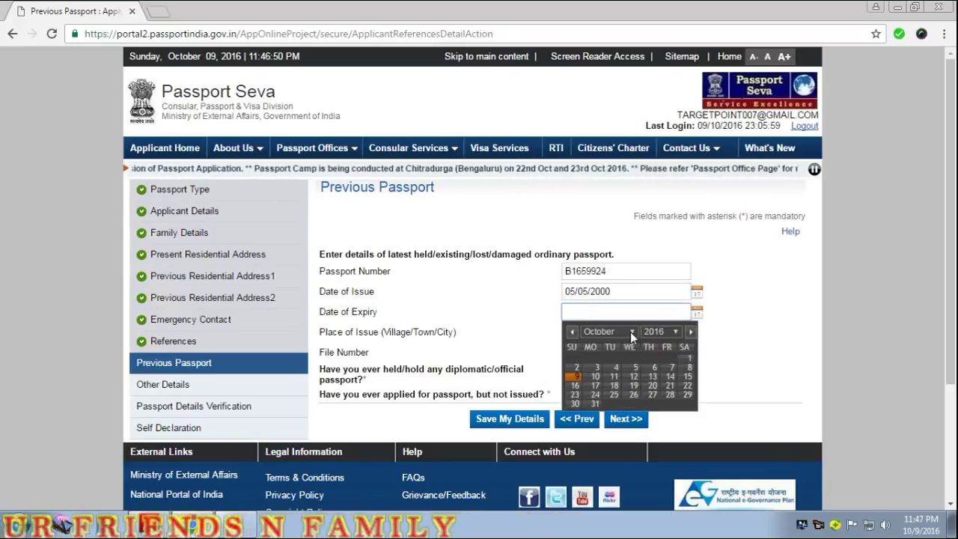
left_click(630, 332)
left_click(606, 385)
left_click(670, 333)
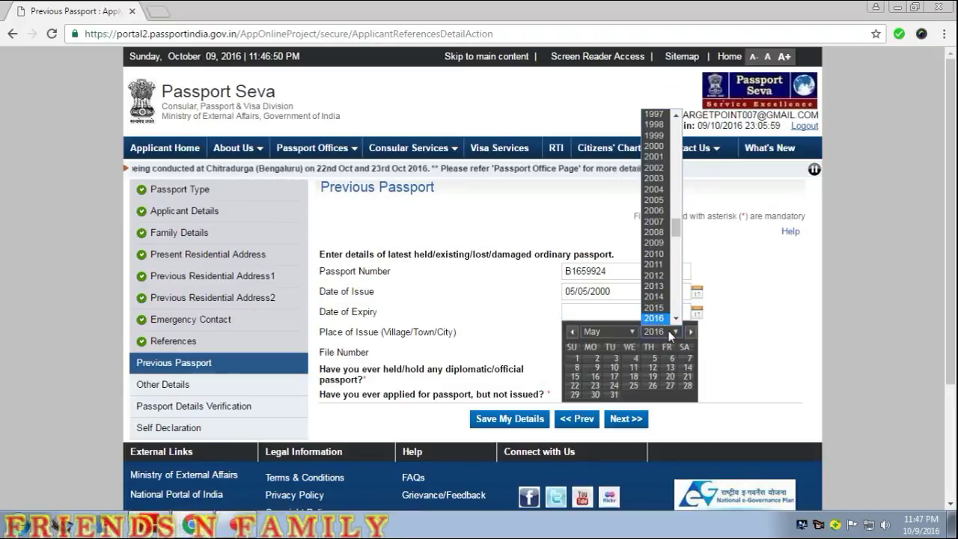
left_click(663, 254)
left_click(614, 368)
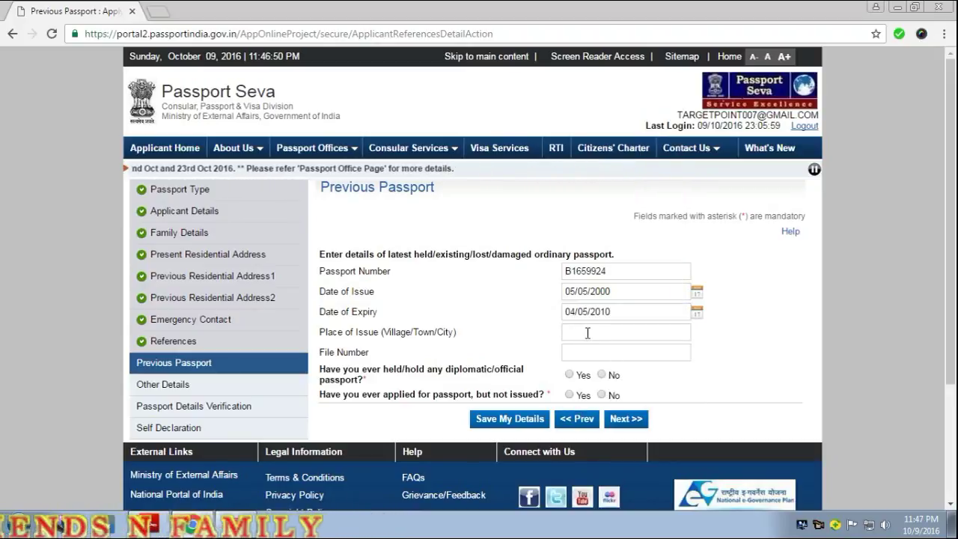
Enter place of issue KOLKATA and the file number, answering No to both questions.
left_click(587, 333)
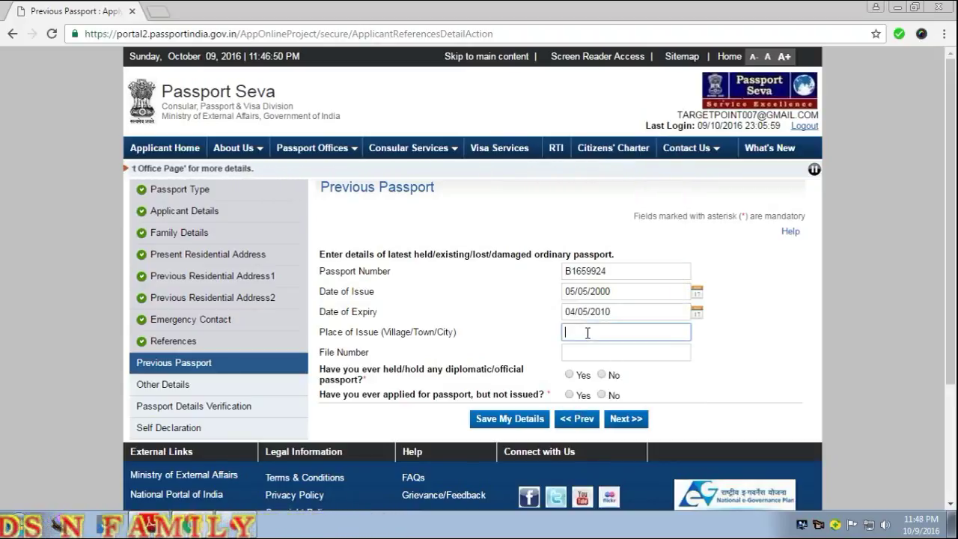
type("KO")
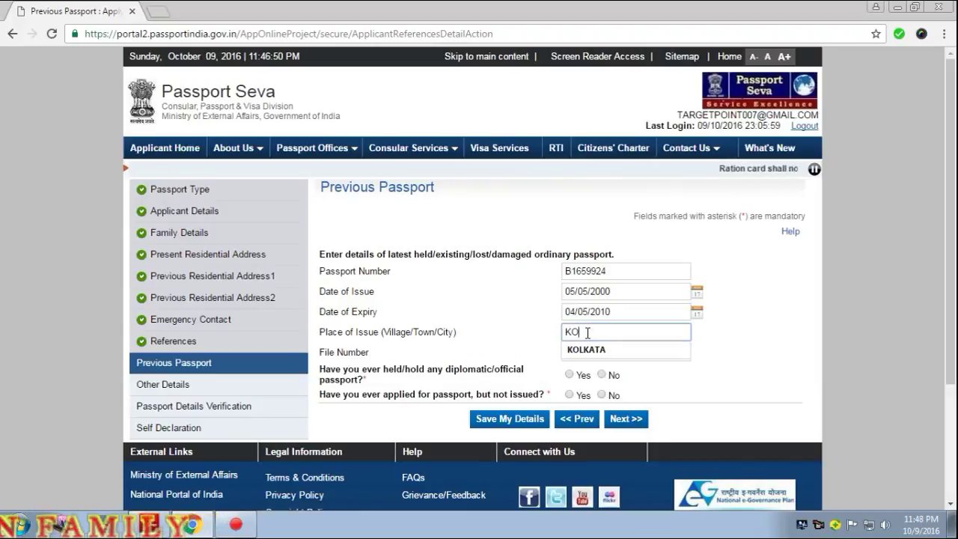
type("LKATA")
key("Tab")
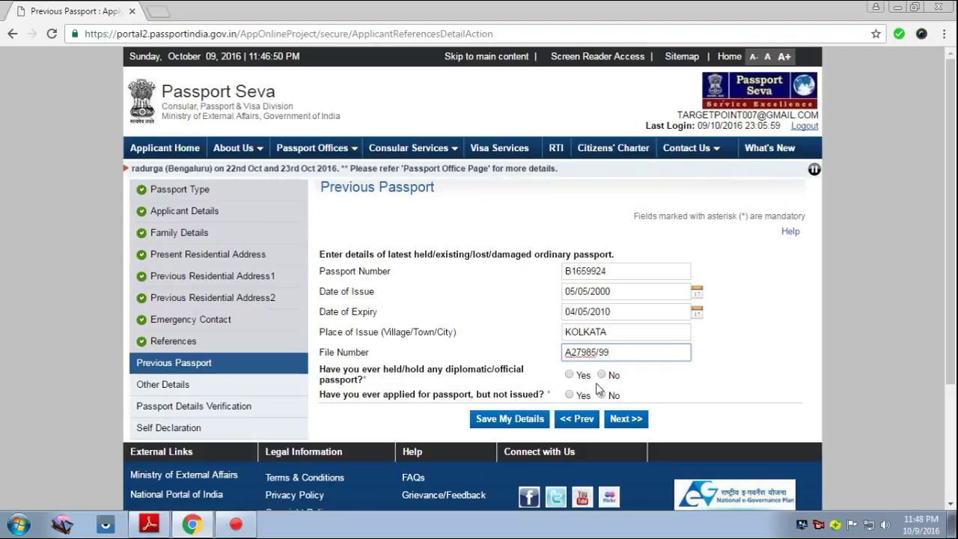
type("-")
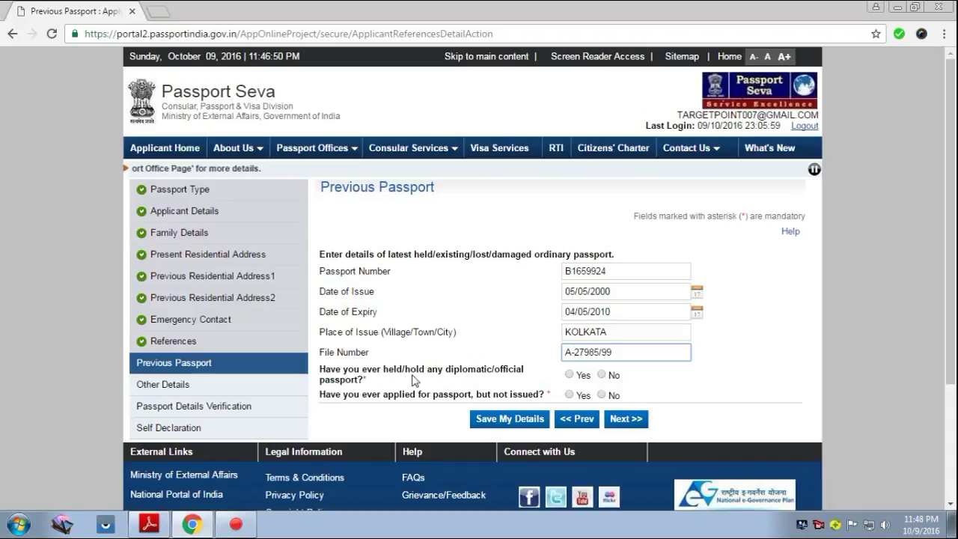
left_click(602, 375)
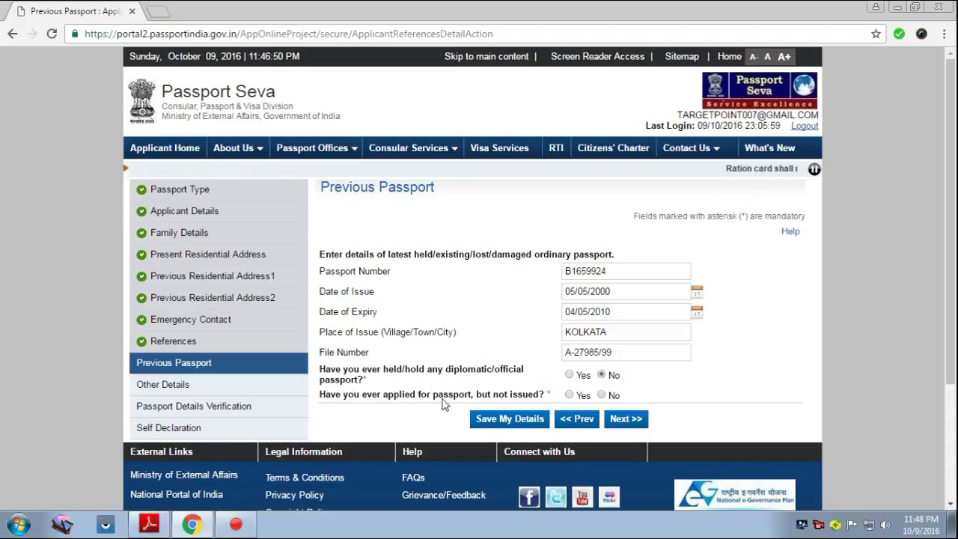
left_click(601, 395)
left_click(627, 420)
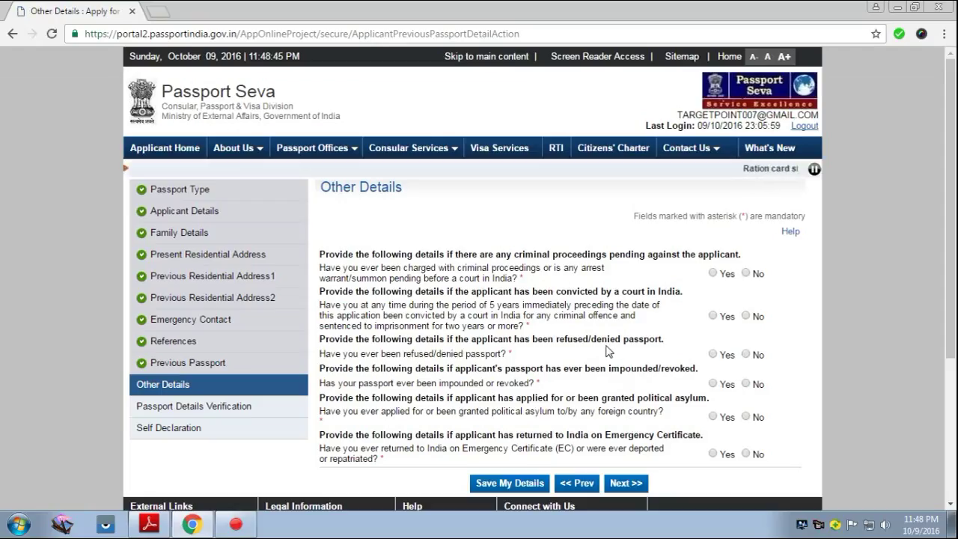
Answer No to the criminal proceedings, impounded passport, political asylum and Emergency Certificate questions.
scroll(545, 340, "down", 2)
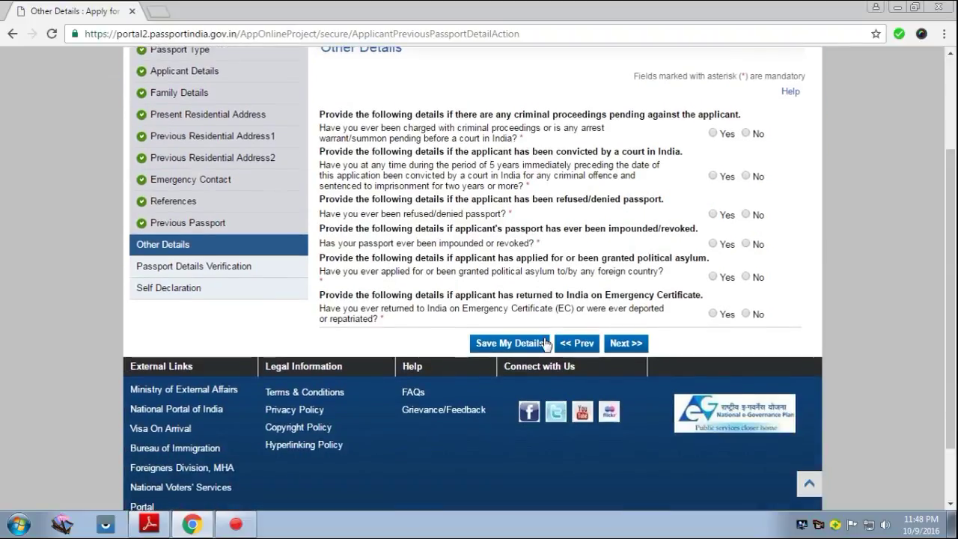
left_click(746, 133)
left_click(746, 243)
left_click(745, 276)
left_click(746, 315)
left_click(625, 344)
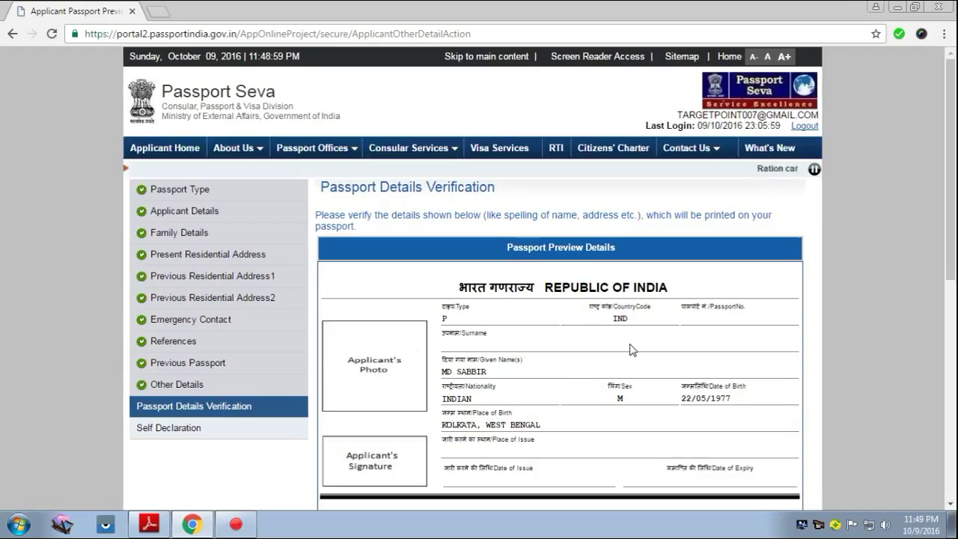
Review the Passport Details Verification preview and continue to the self declaration.
scroll(552, 348, "down", 2)
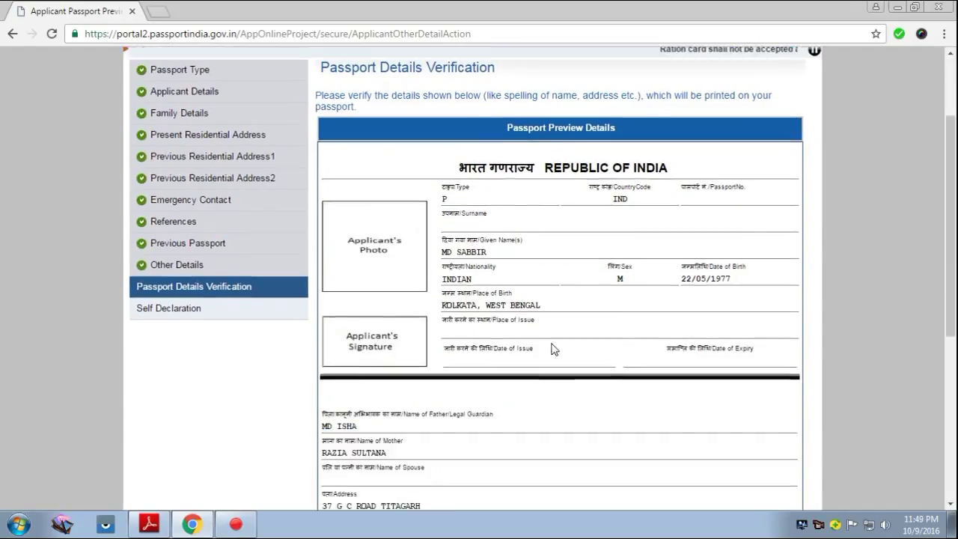
scroll(542, 278, "down", 4)
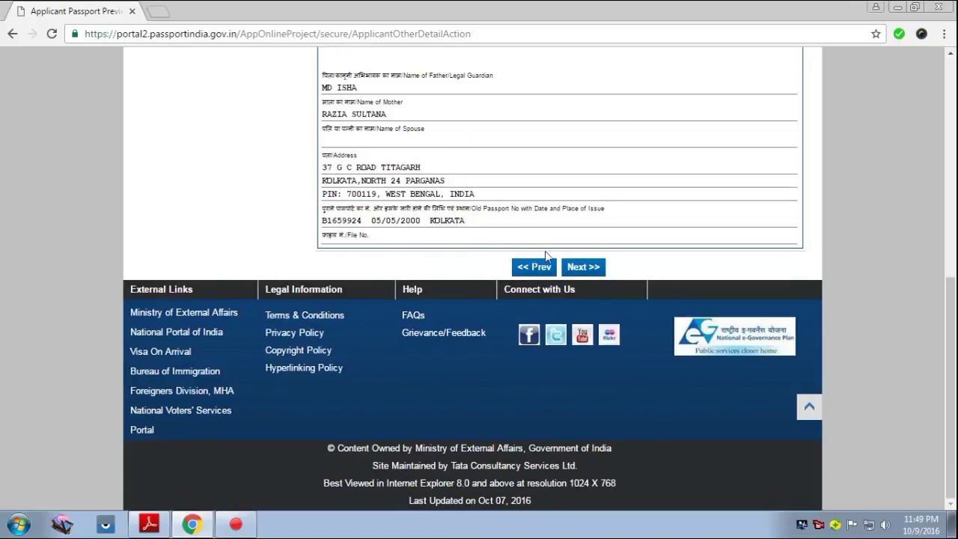
left_click(583, 267)
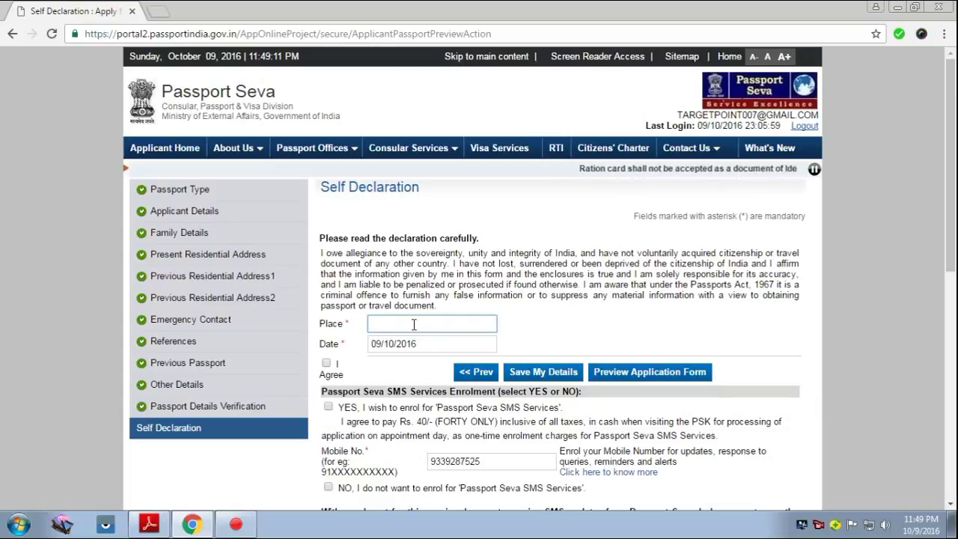
Enter KOLKATA as the declaration place, agree to the declaration and save the details.
type("KOL")
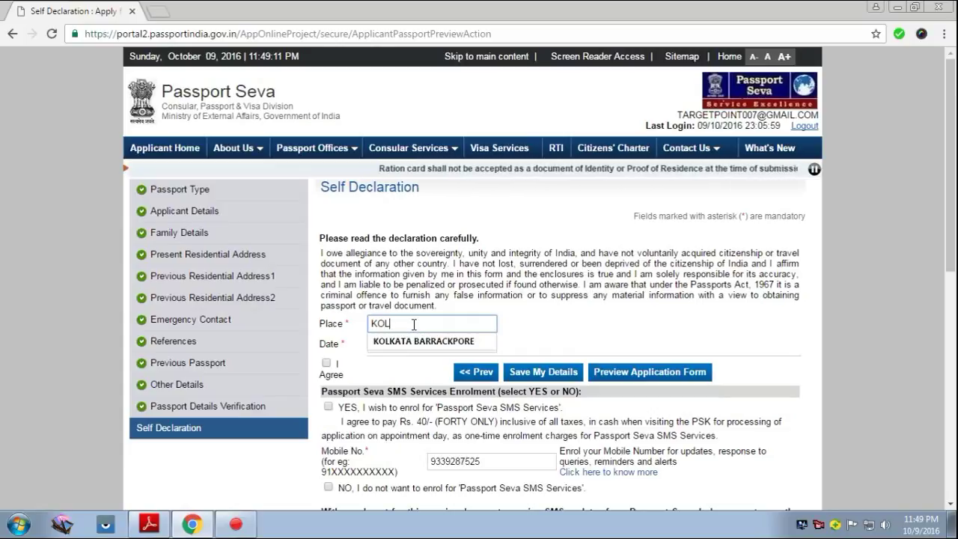
key("Down")
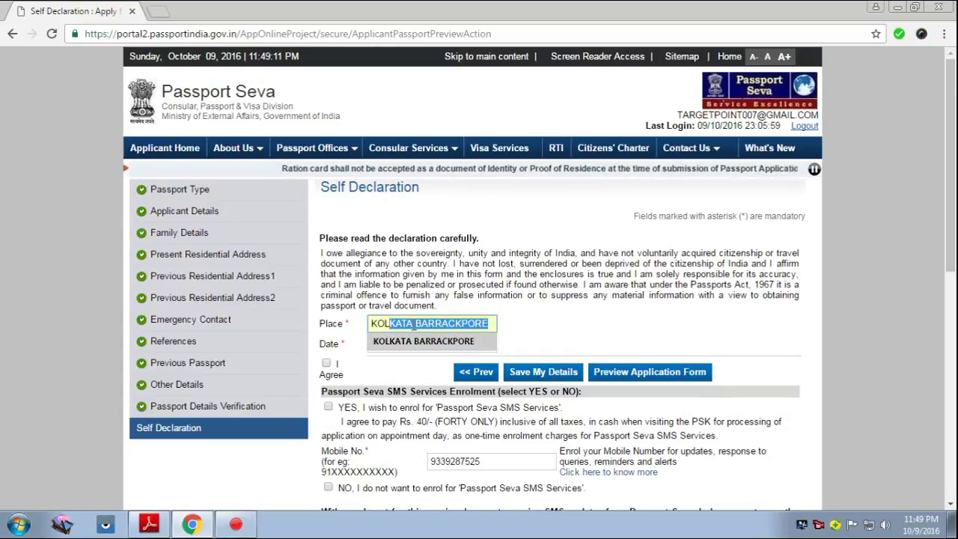
key("Return")
key("BackSpace")
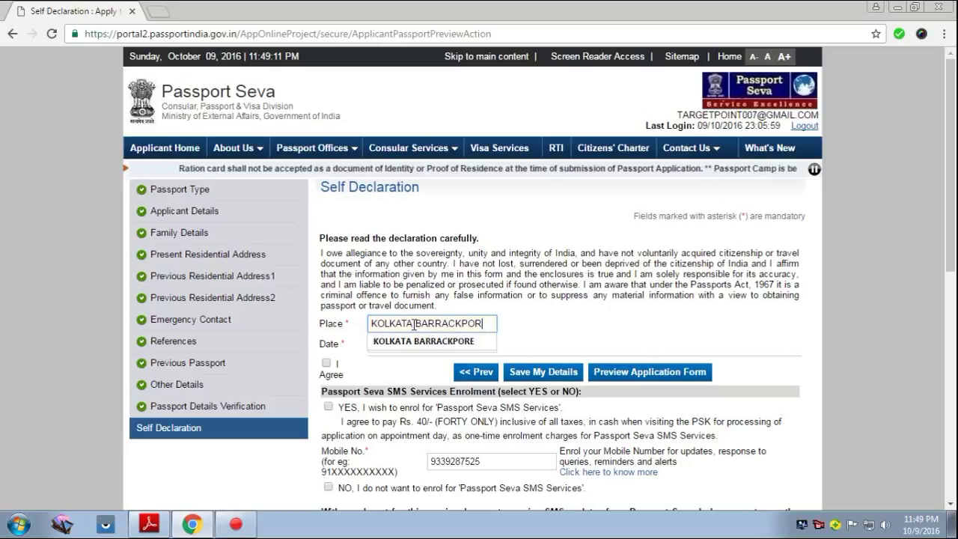
key("BackSpace")
key("BackSpace")
key("BackSpace")
key("BackSpace")
key("BackSpace")
key("BackSpace")
key("BackSpace")
key("BackSpace")
key("BackSpace")
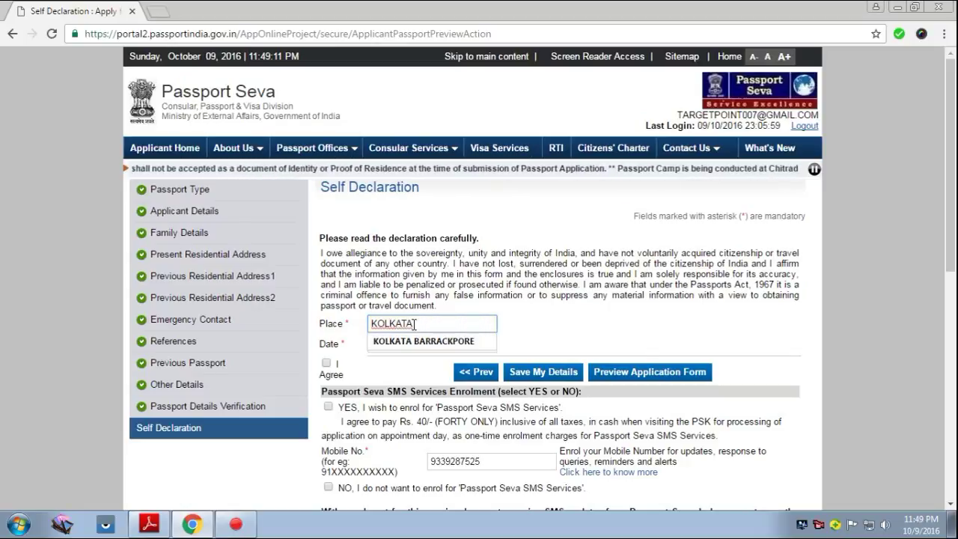
left_click(404, 361)
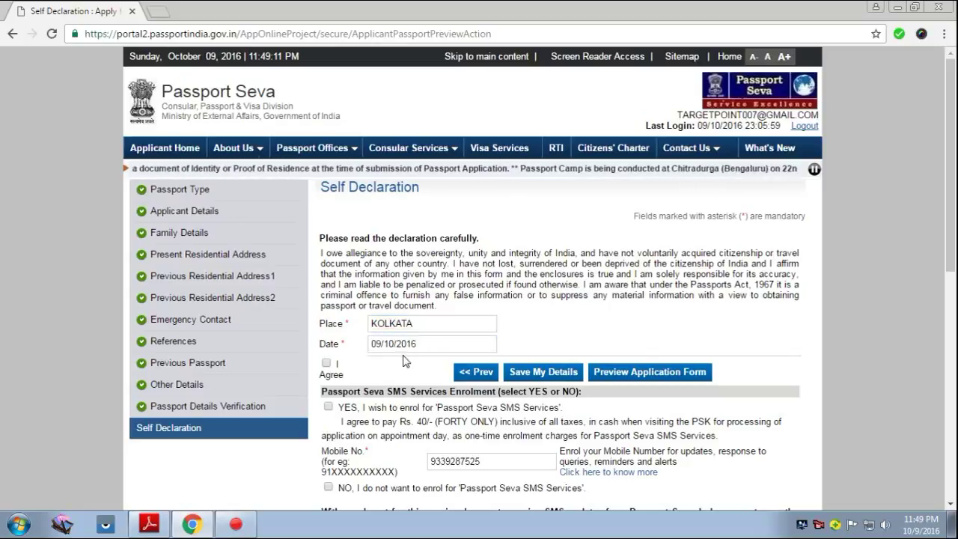
left_click(326, 364)
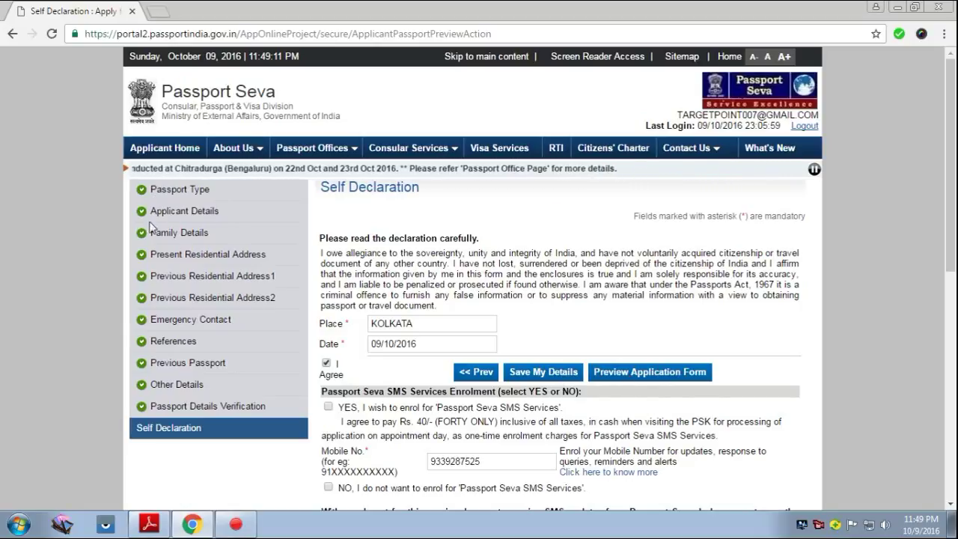
left_click(530, 378)
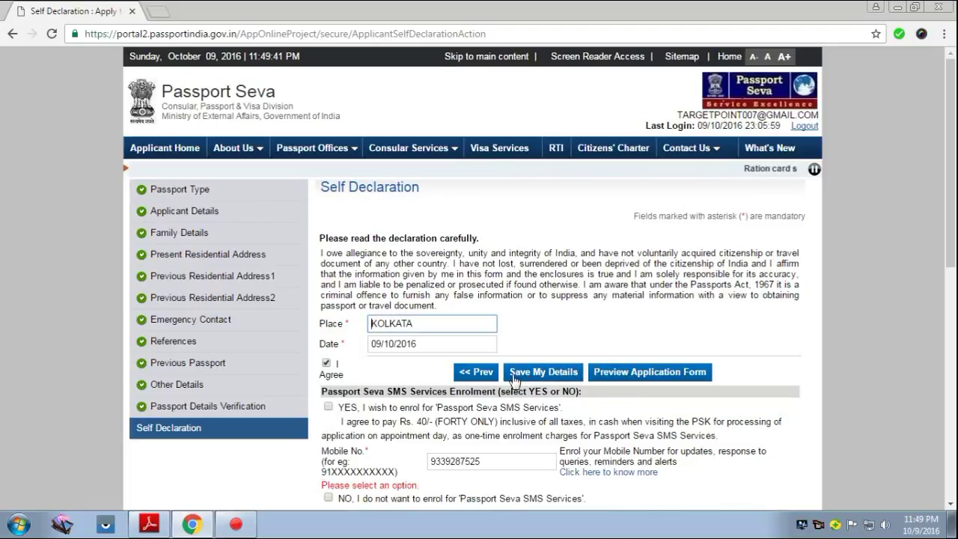
Decline enrolment in the SMS services and attempt to submit the form.
scroll(517, 405, "down", 1)
scroll(516, 405, "down", 2)
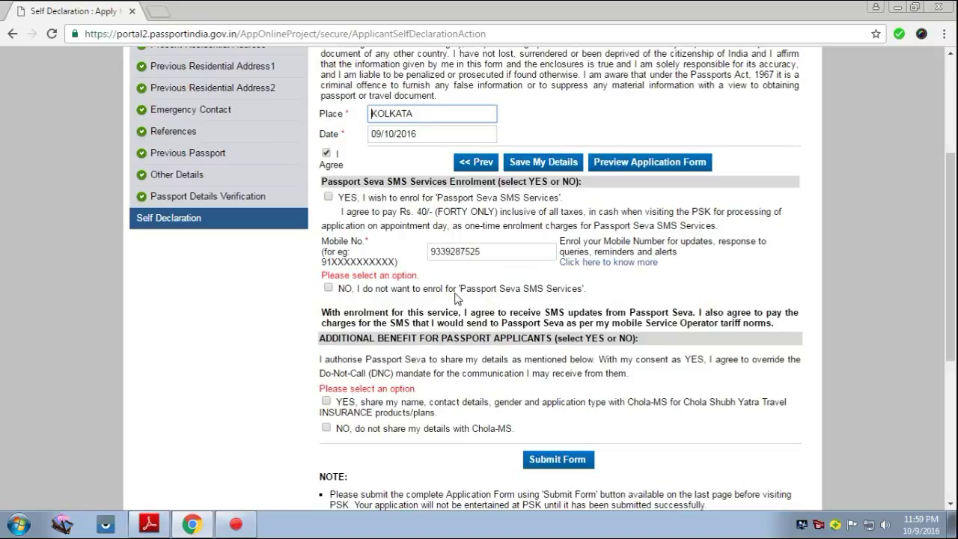
left_click(327, 288)
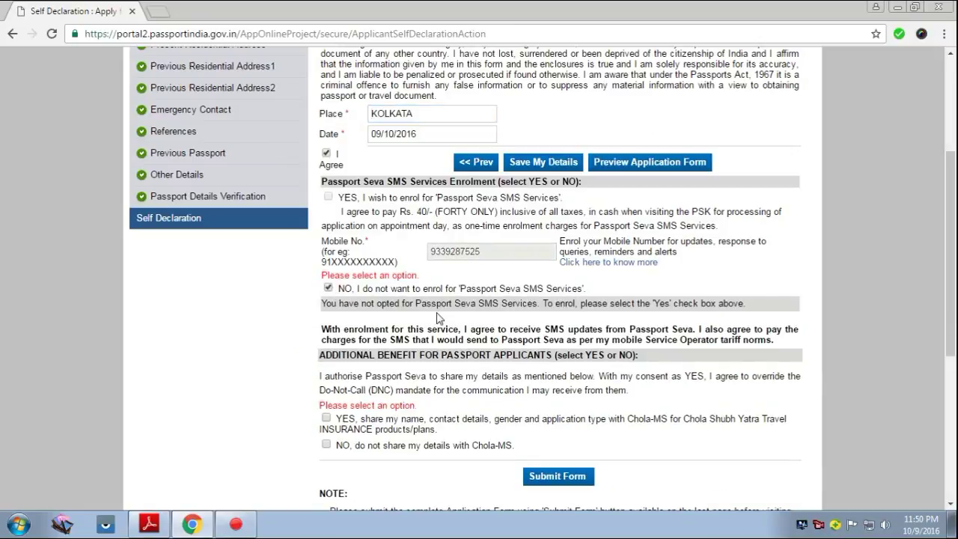
scroll(440, 318, "down", 3)
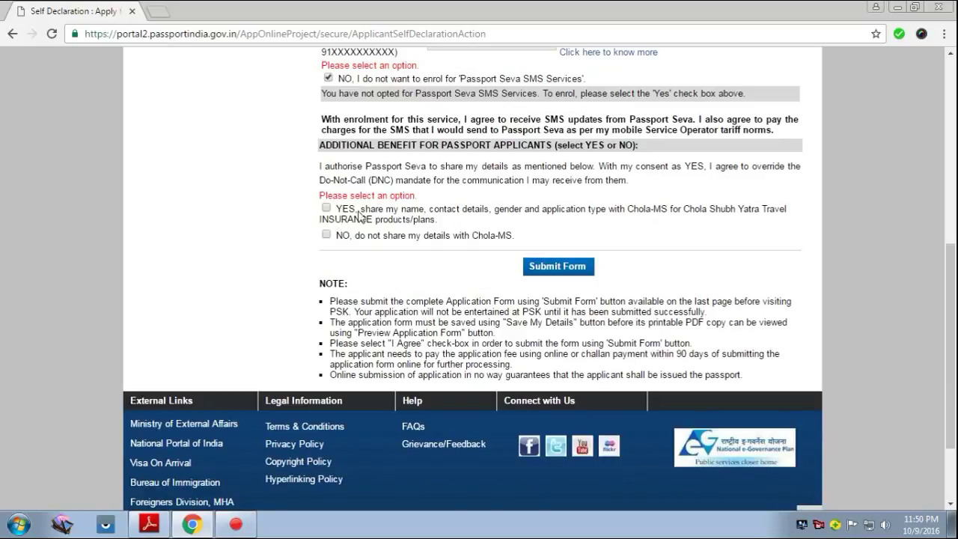
left_click(544, 267)
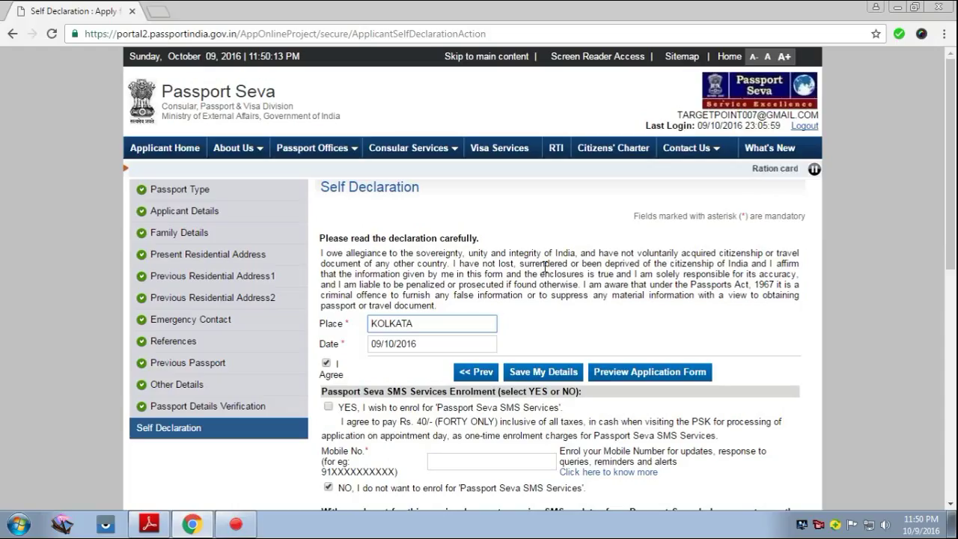
Decline sharing details with Chola-MS and submit the application form.
scroll(545, 264, "down", 5)
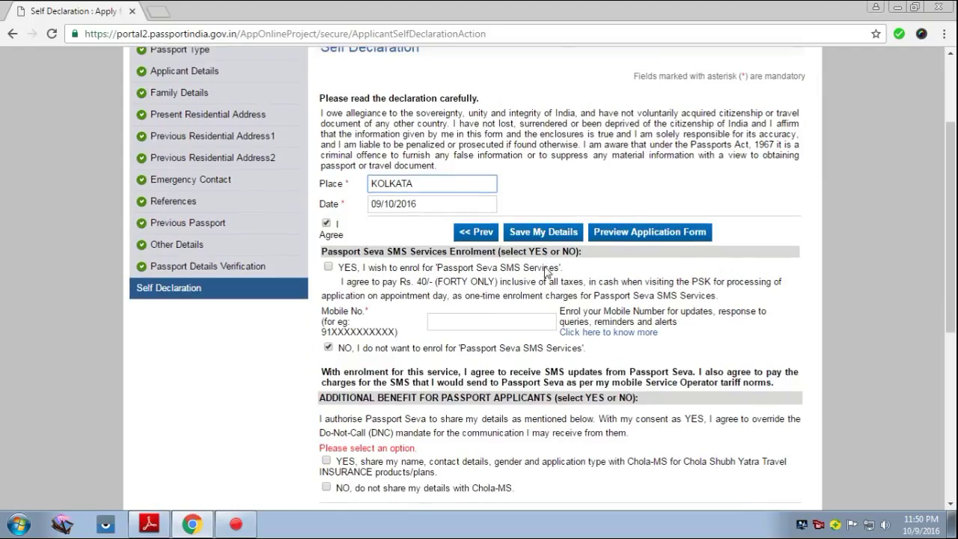
scroll(544, 272, "down", 2)
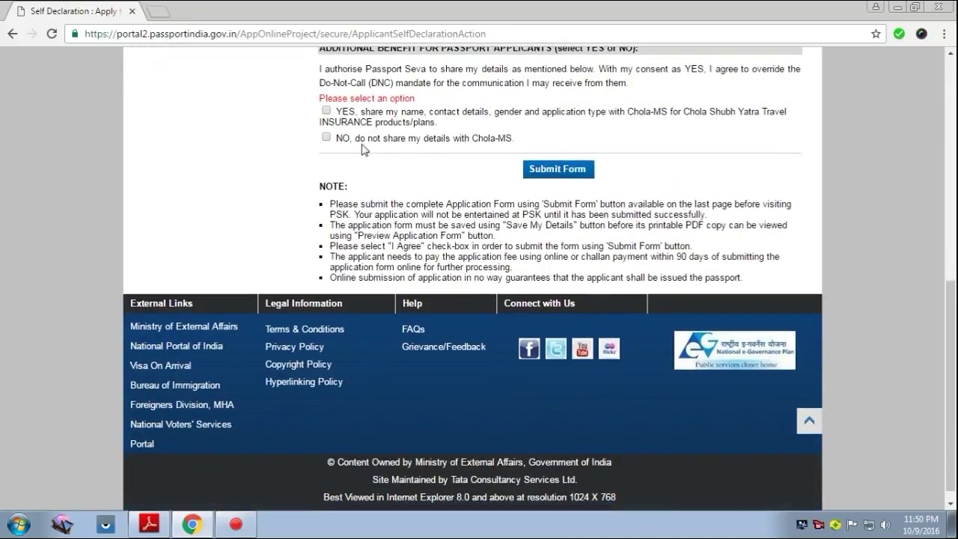
left_click(325, 137)
left_click(536, 175)
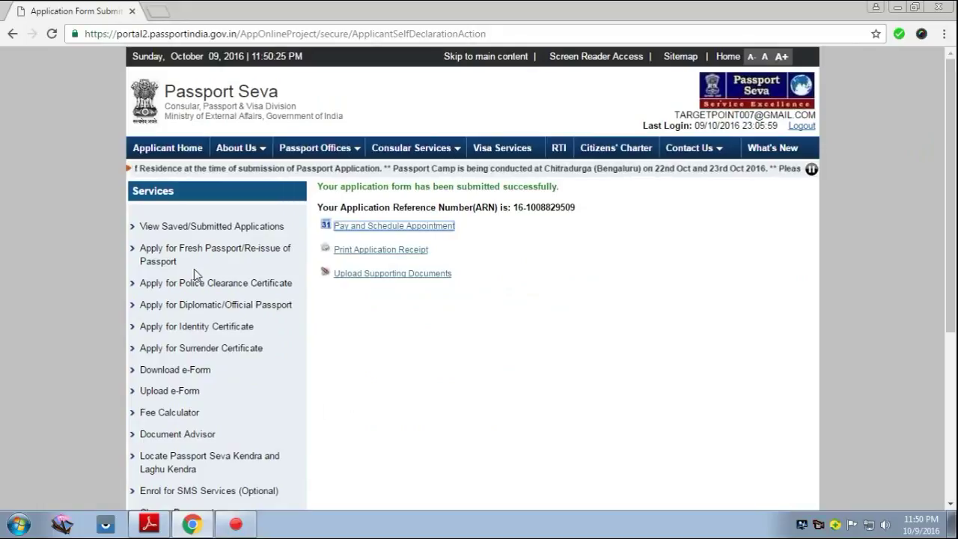
Open View Saved/Submitted Applications and scroll to the application dated 09/10/2016.
key("ctrl+l")
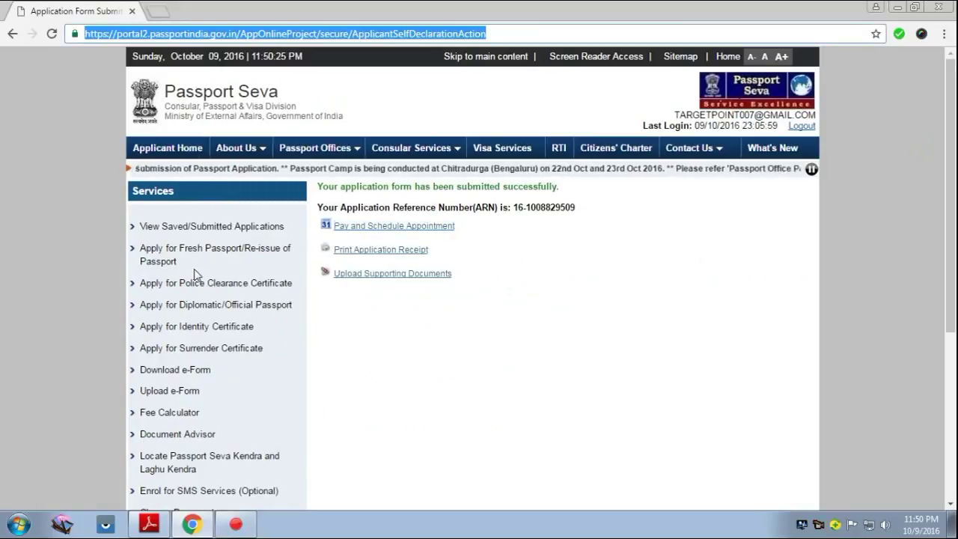
right_click(820, 526)
left_click(824, 493)
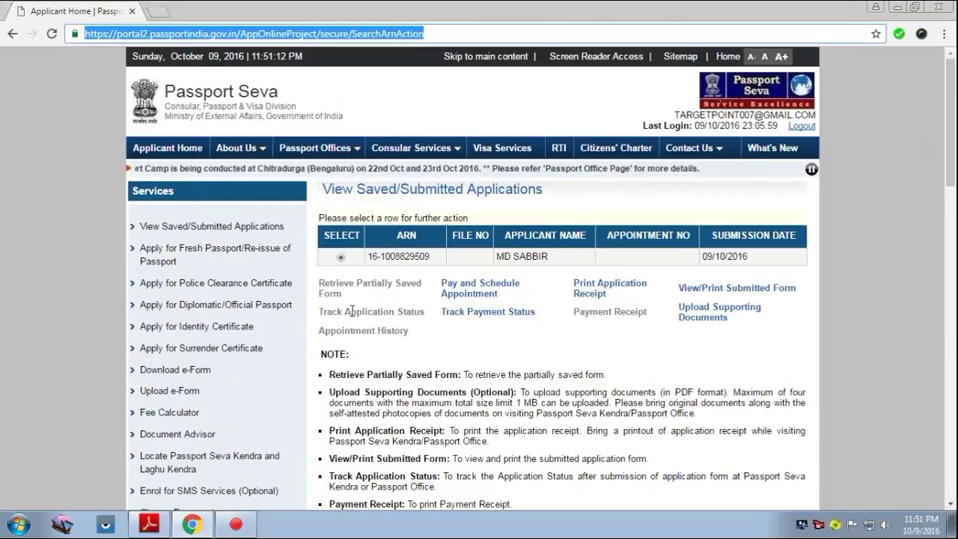
scroll(351, 311, "down", 2)
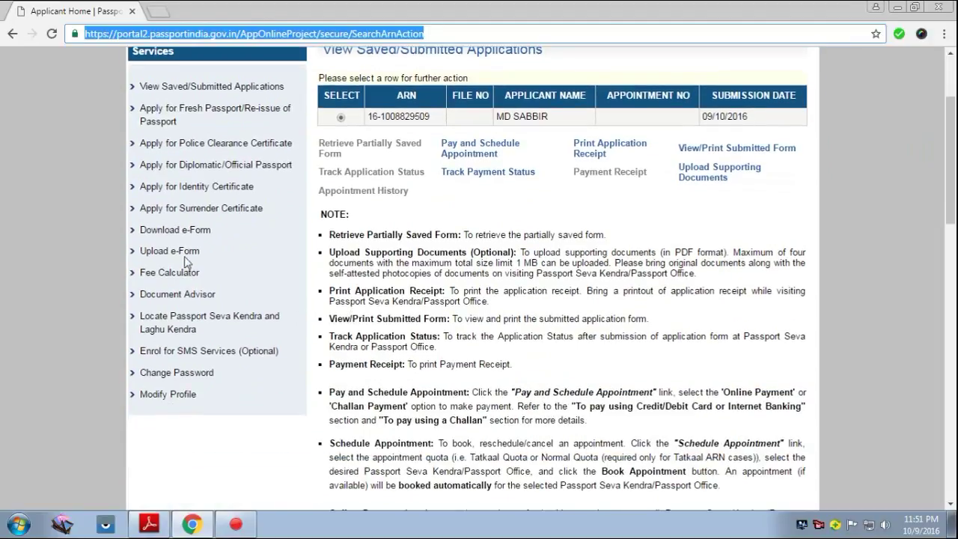